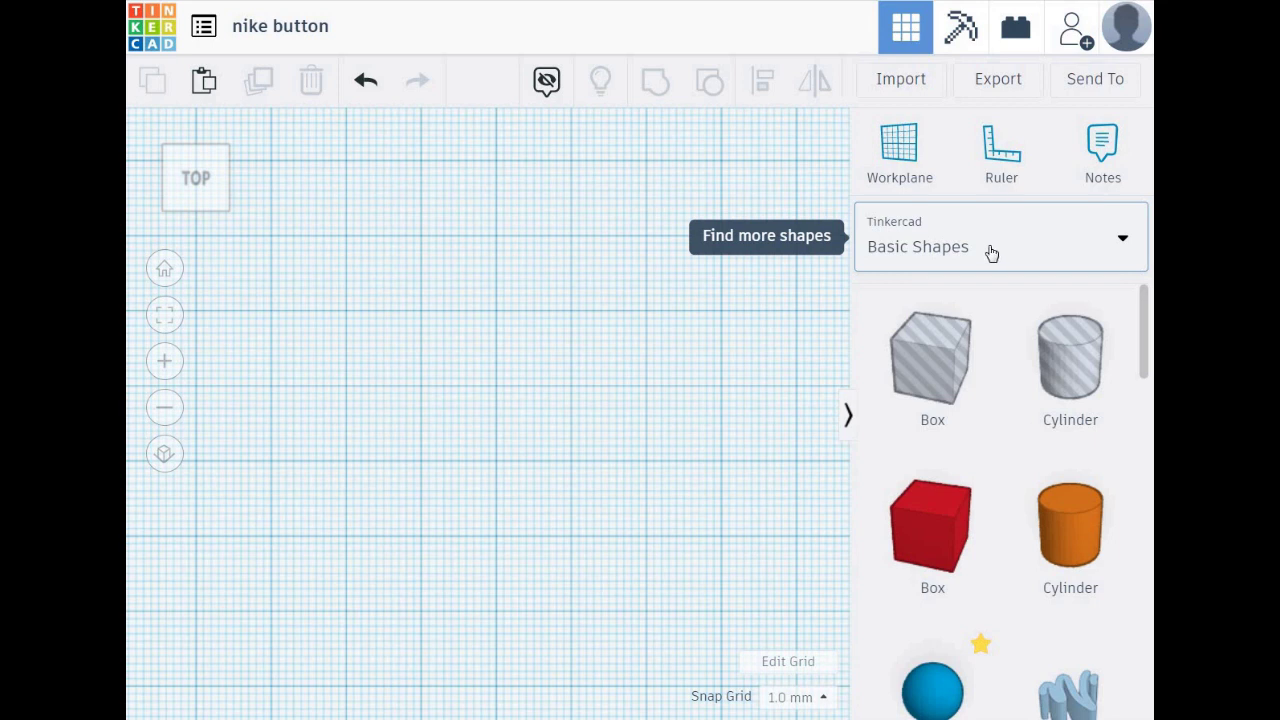
Show the Featured shape generators, such as Extrusion and SoftBox, in the shape library
click(926, 250)
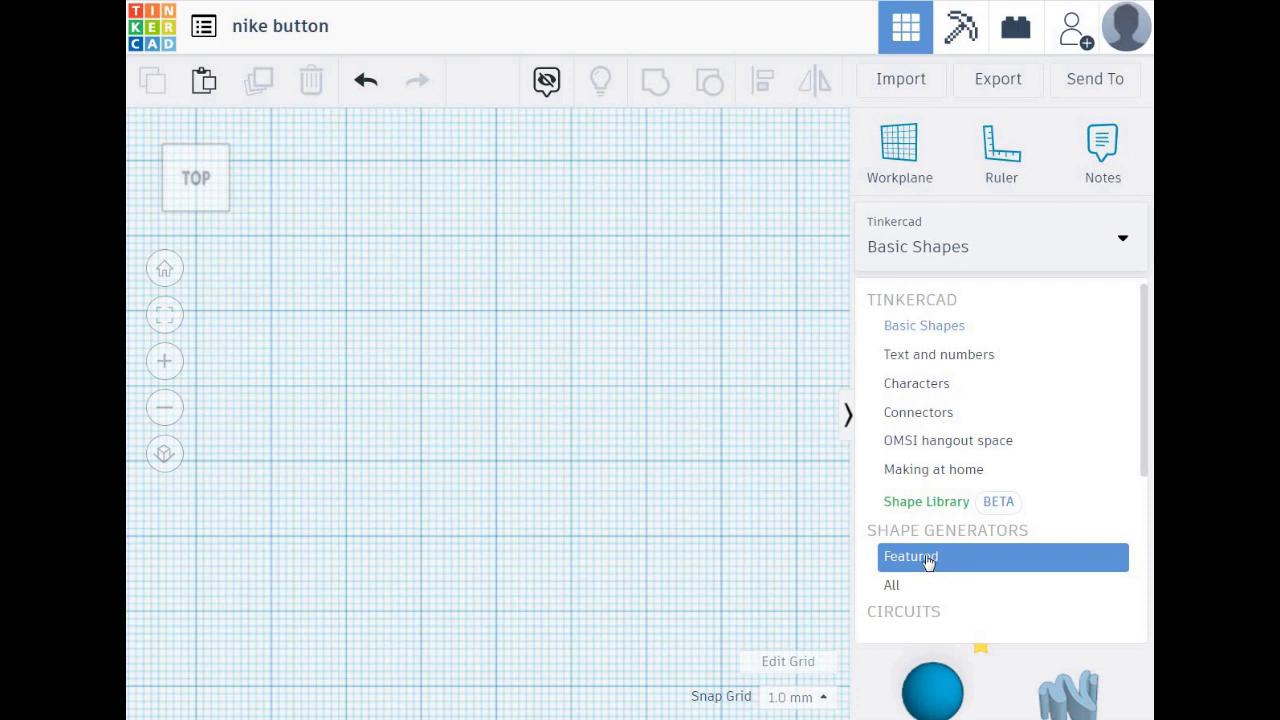
click(928, 563)
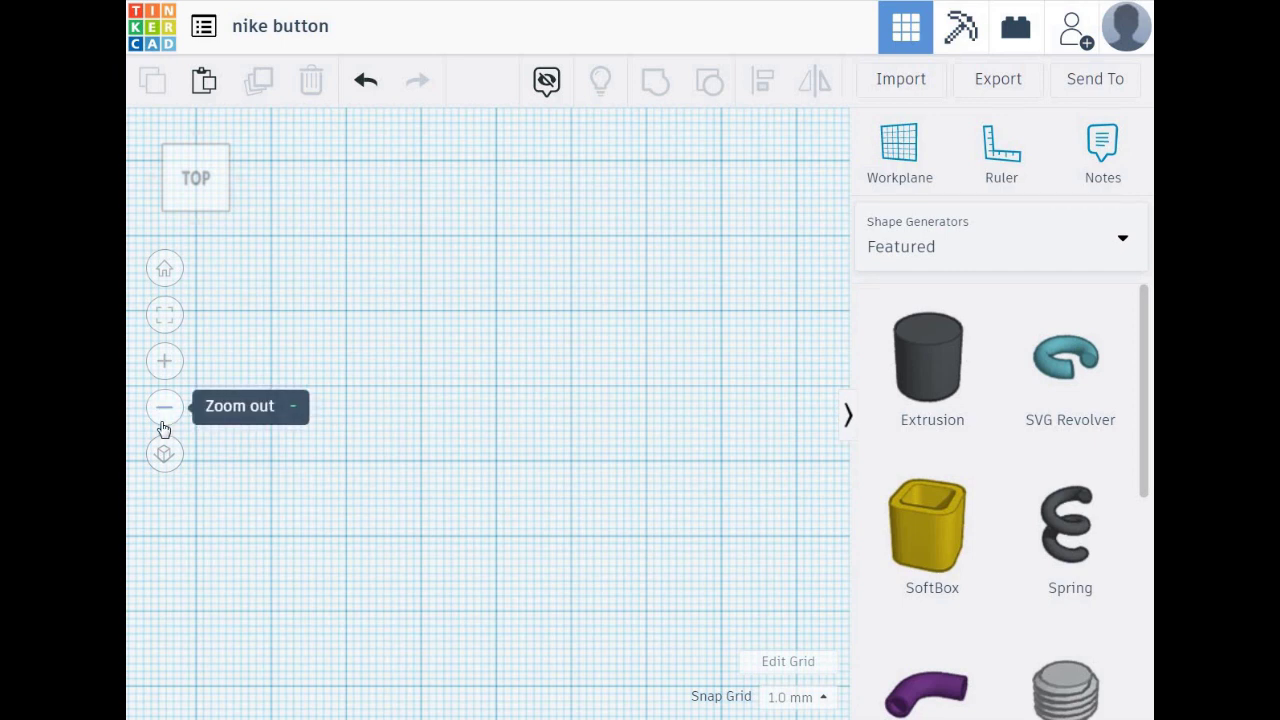
Turn on orthographic view and snap the view cube to a straight-down Top view
click(165, 458)
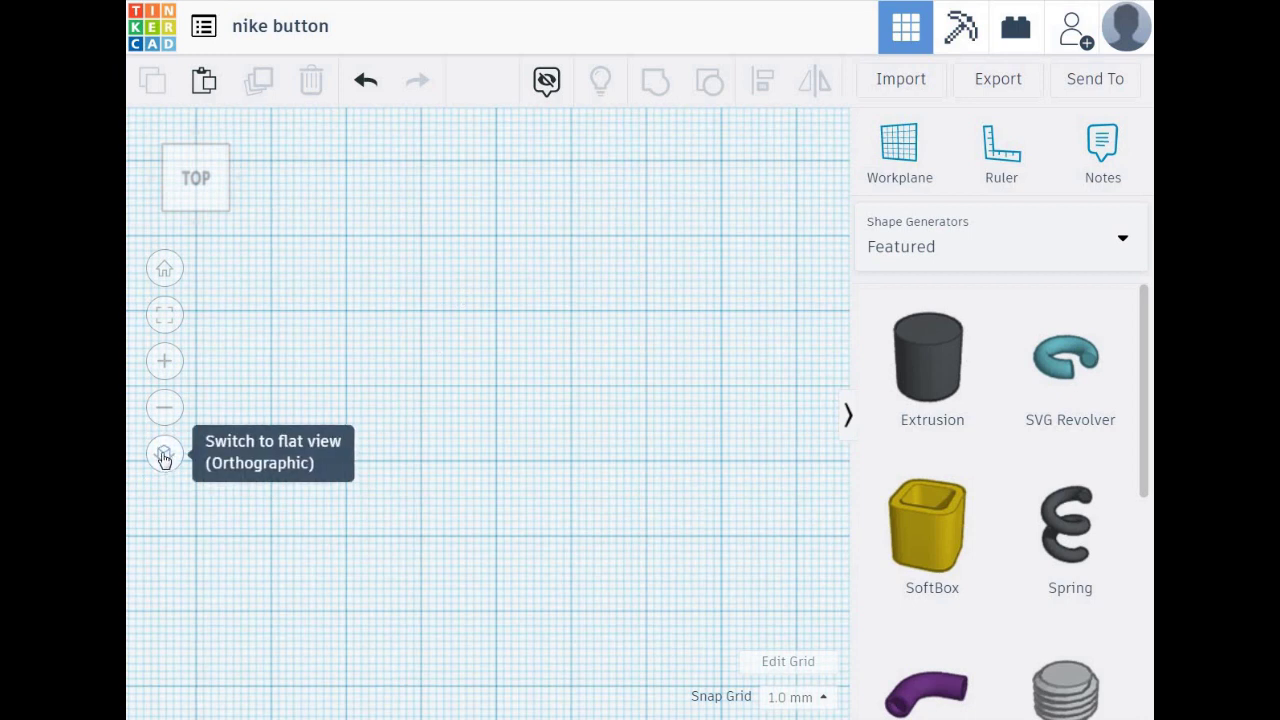
click(165, 458)
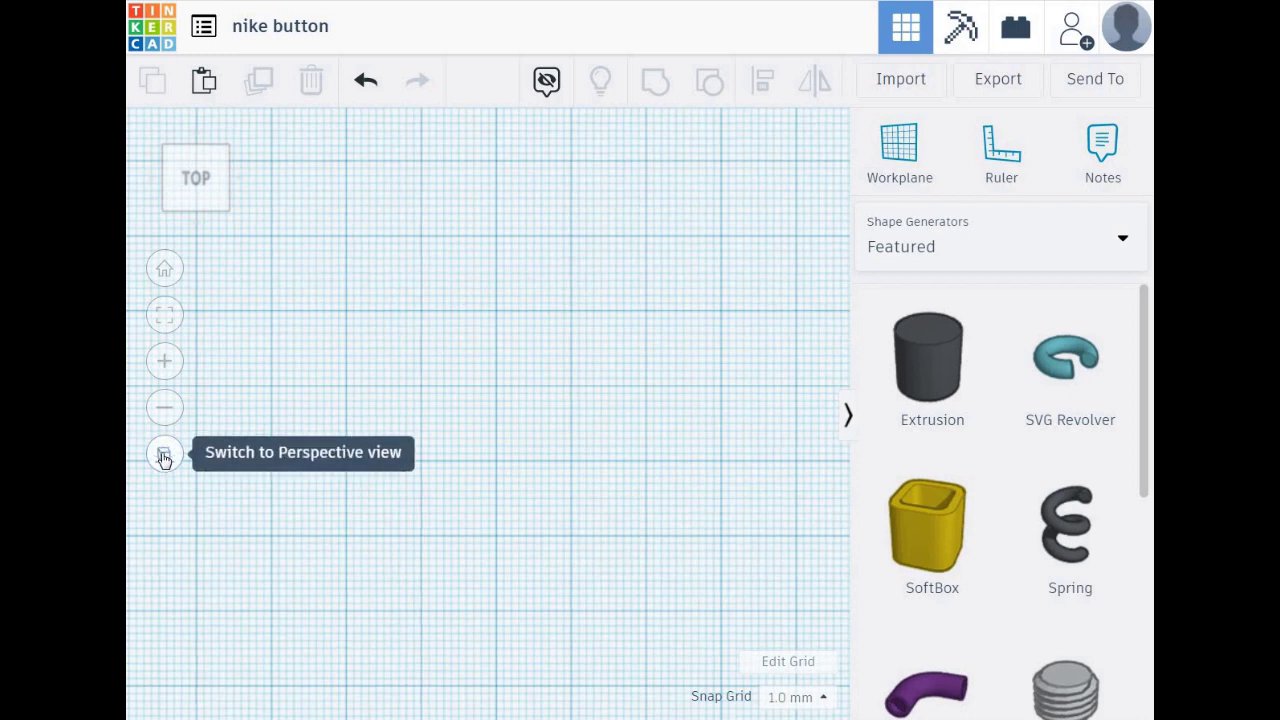
click(204, 206)
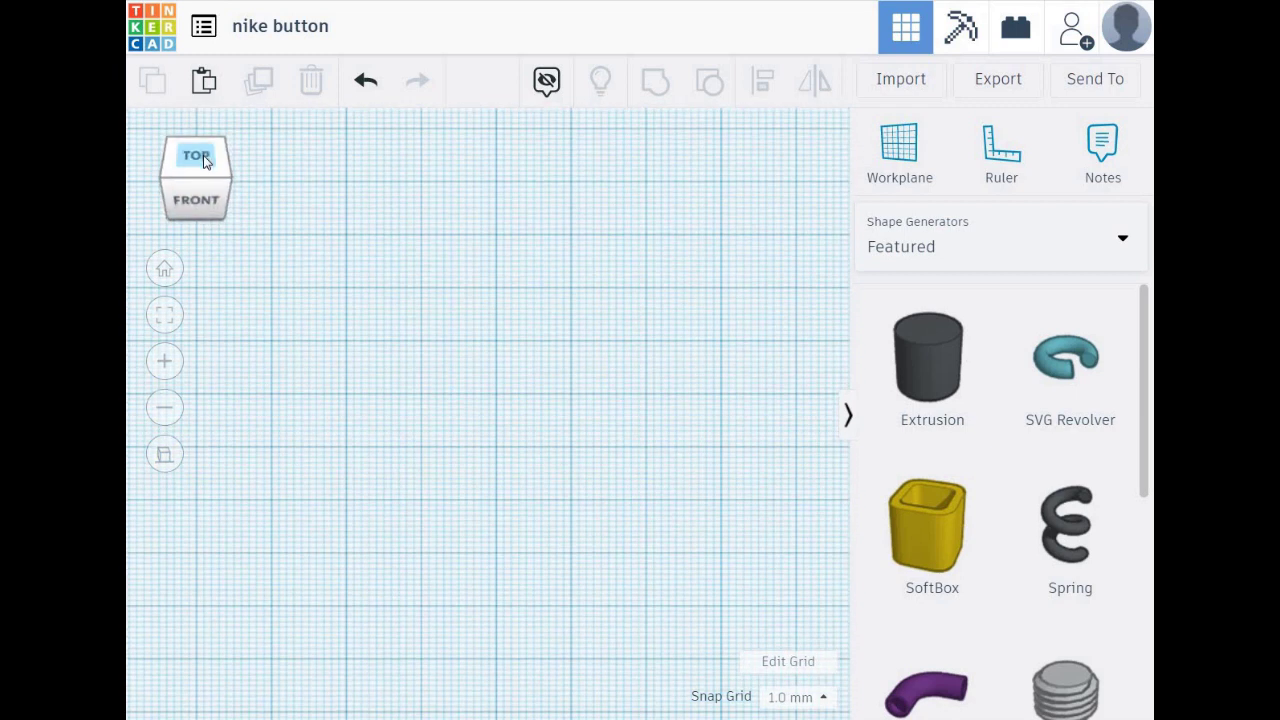
click(204, 160)
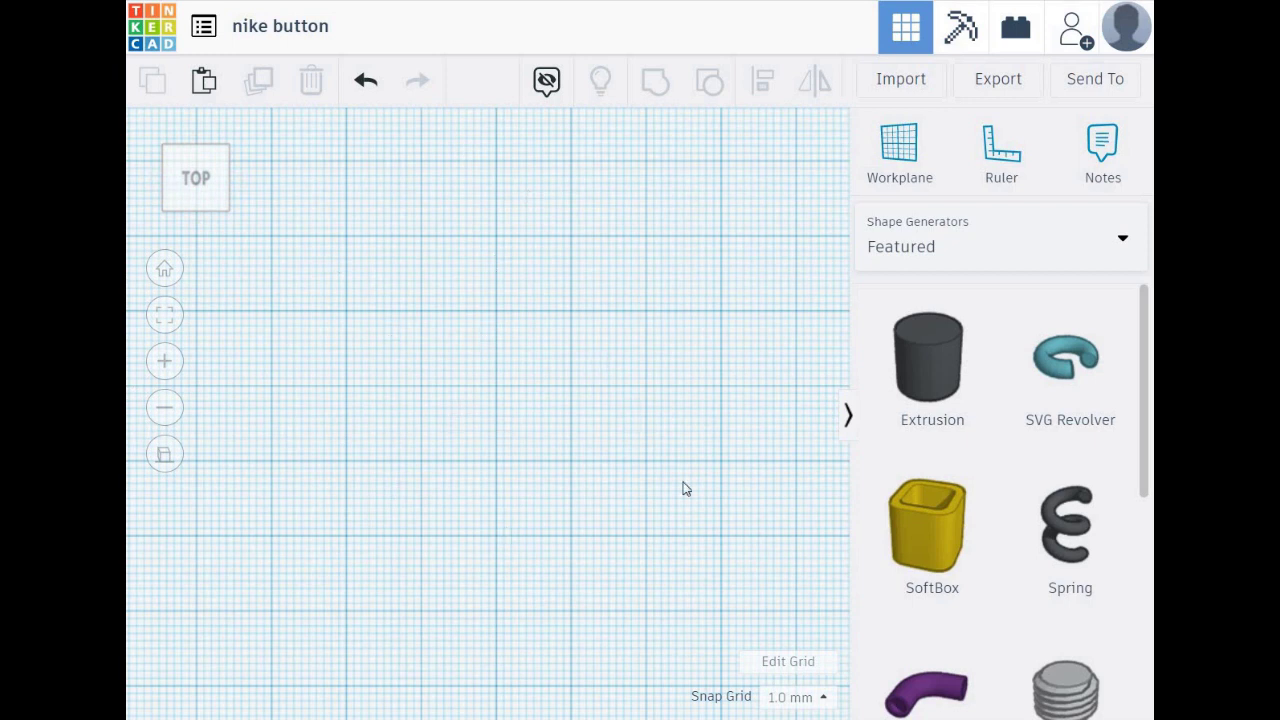
mouse_move(932, 366)
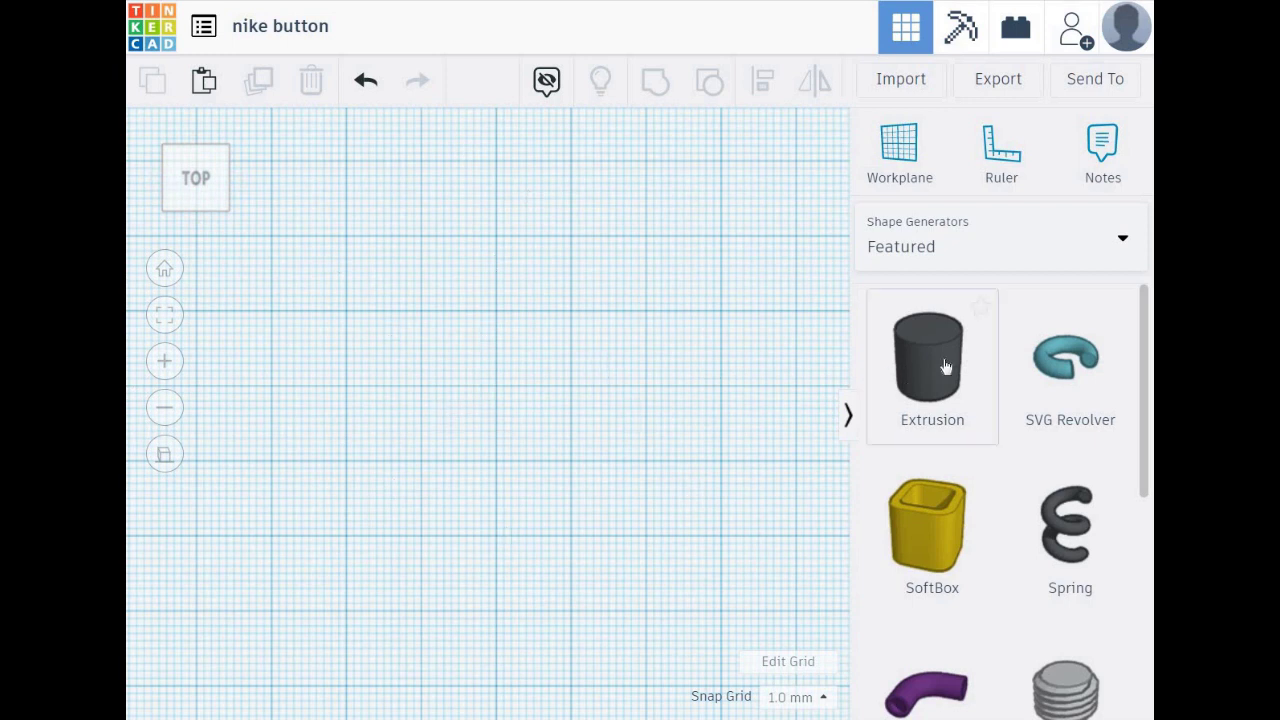
Drop an Extrusion shape near the workplane centre and expand its outline editor
drag(945, 362, 691, 370)
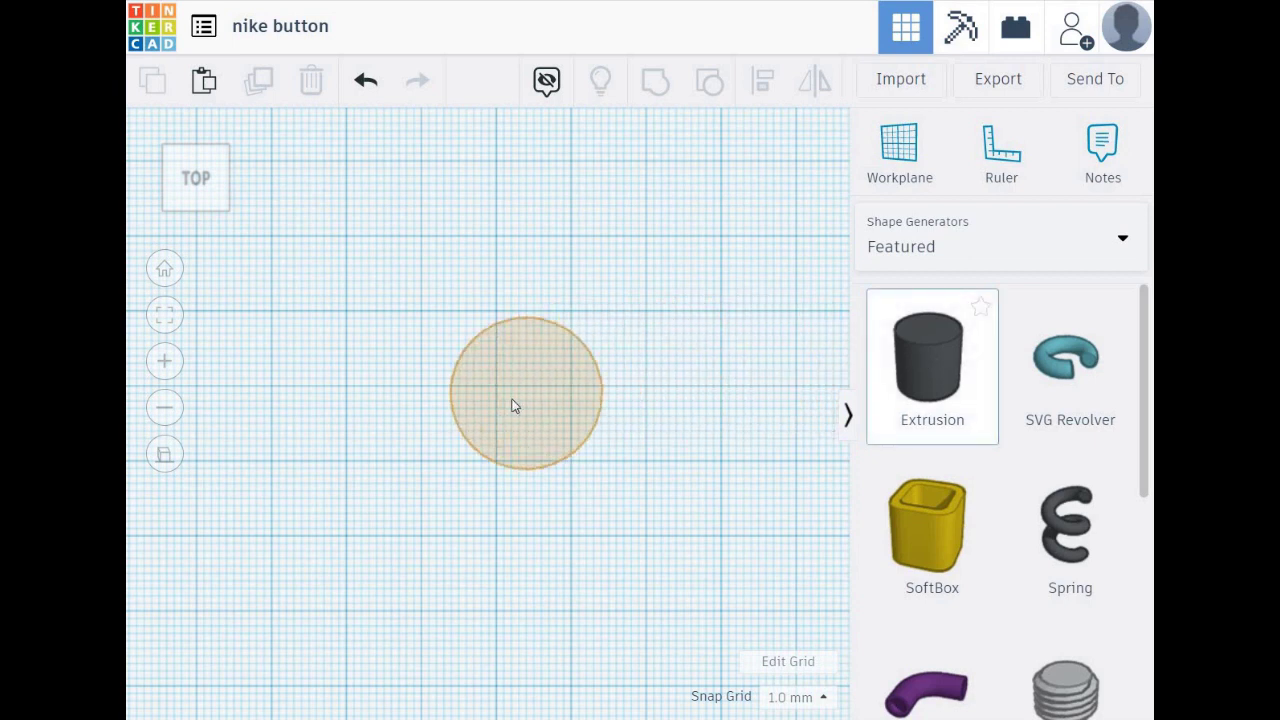
drag(572, 389, 497, 416)
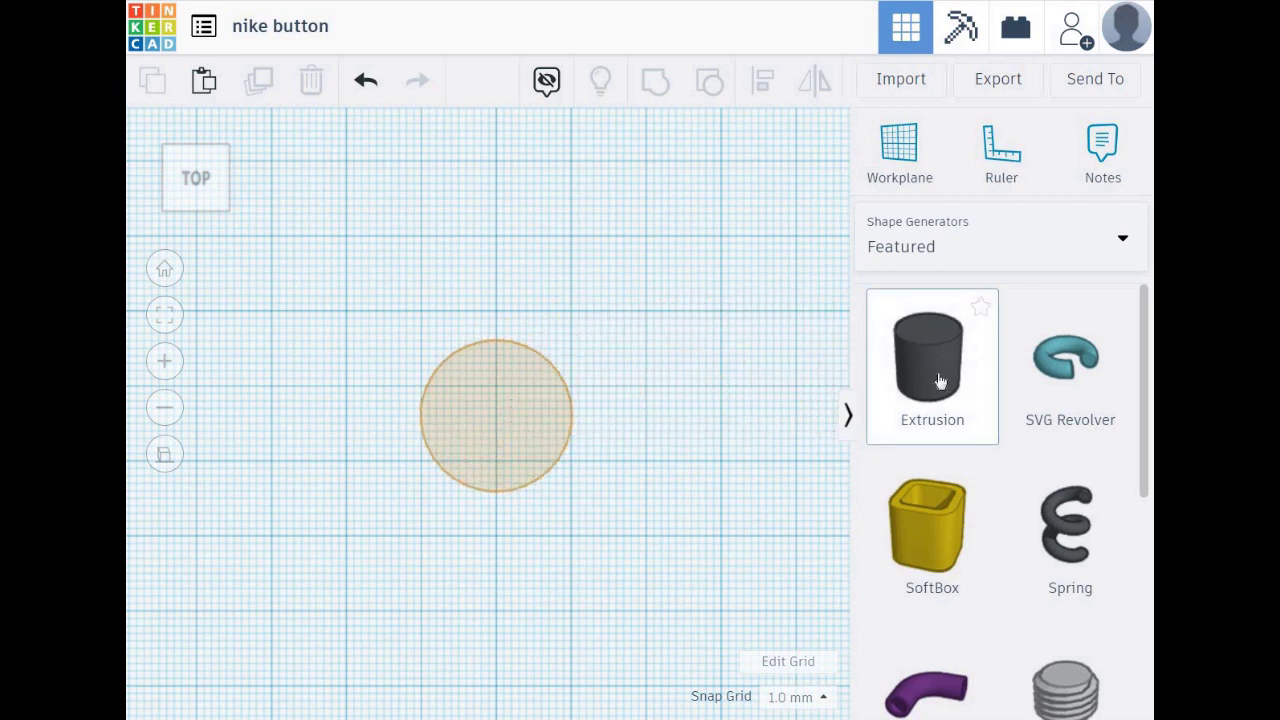
click(497, 416)
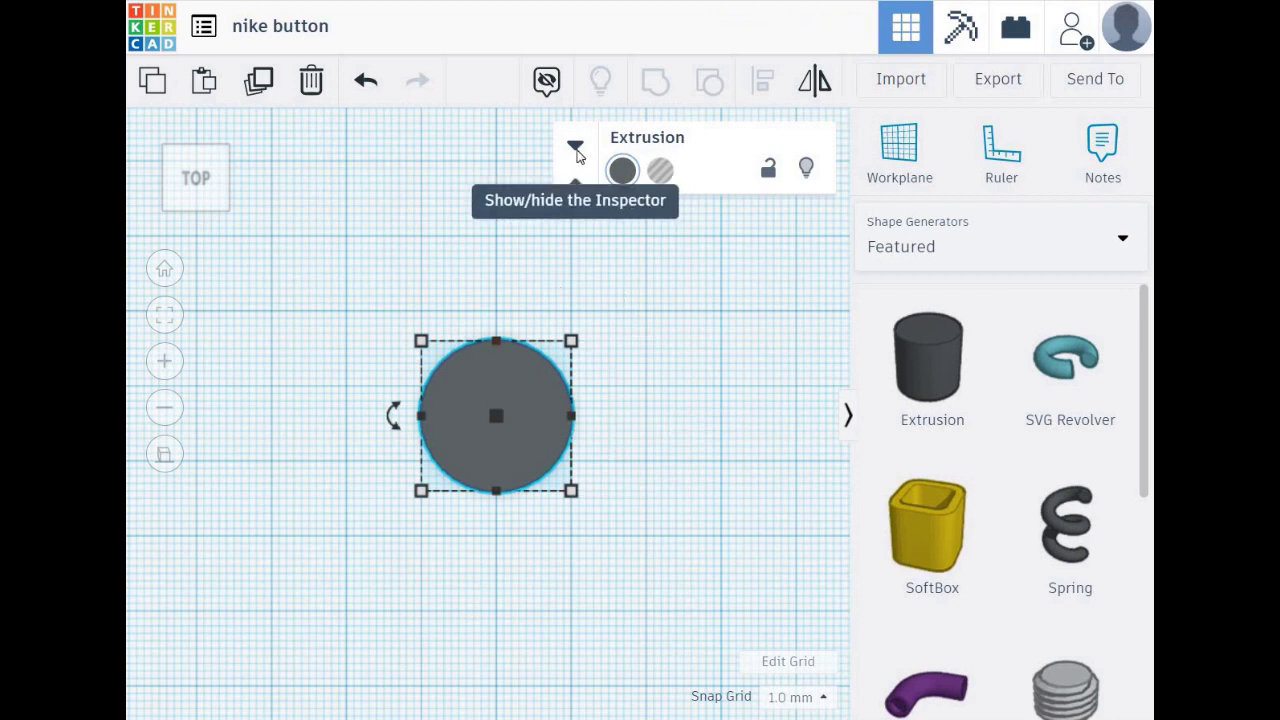
click(576, 148)
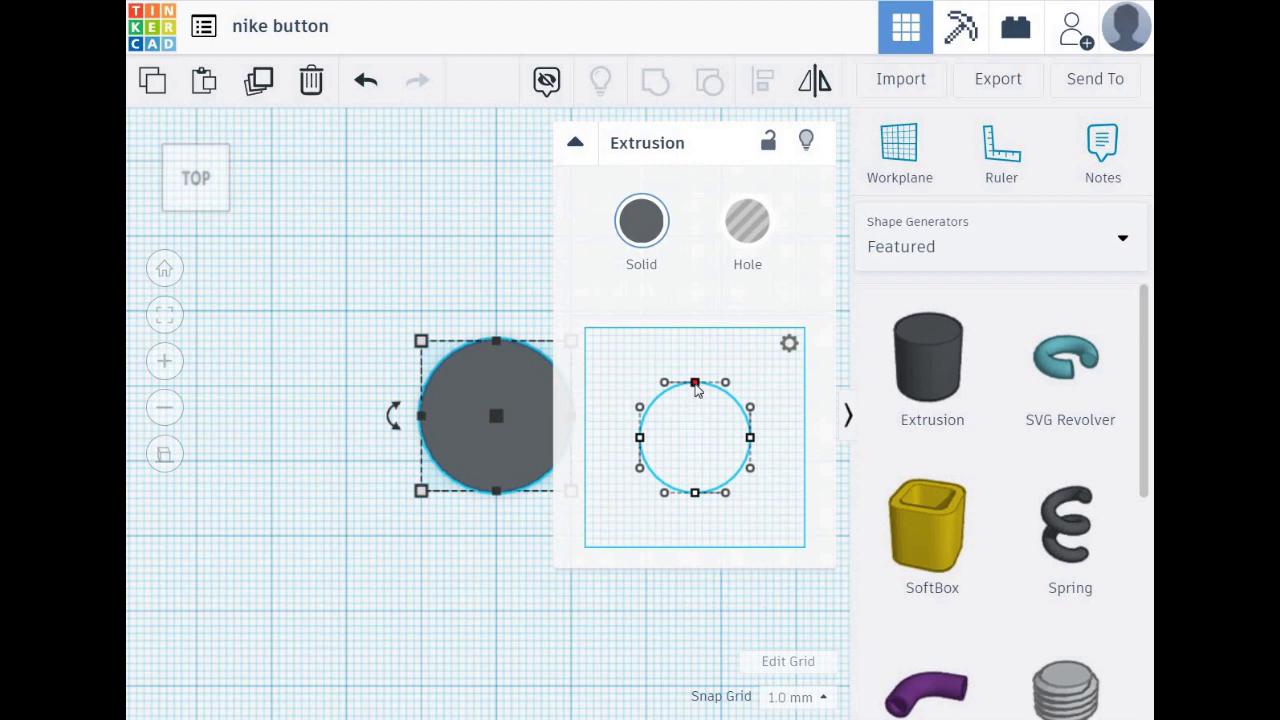
Drag the top node and its tangent handle to turn the circle into a rounded square
mouse_move(695, 383)
mouse_down()
mouse_move(692, 332)
mouse_move(695, 463)
mouse_move(693, 374)
mouse_move(606, 377)
mouse_move(765, 375)
mouse_move(755, 368)
mouse_move(700, 376)
mouse_move(700, 395)
mouse_move(793, 381)
mouse_move(745, 378)
mouse_move(725, 380)
mouse_move(806, 385)
mouse_move(697, 372)
mouse_move(740, 381)
mouse_move(727, 333)
mouse_move(741, 378)
mouse_up()
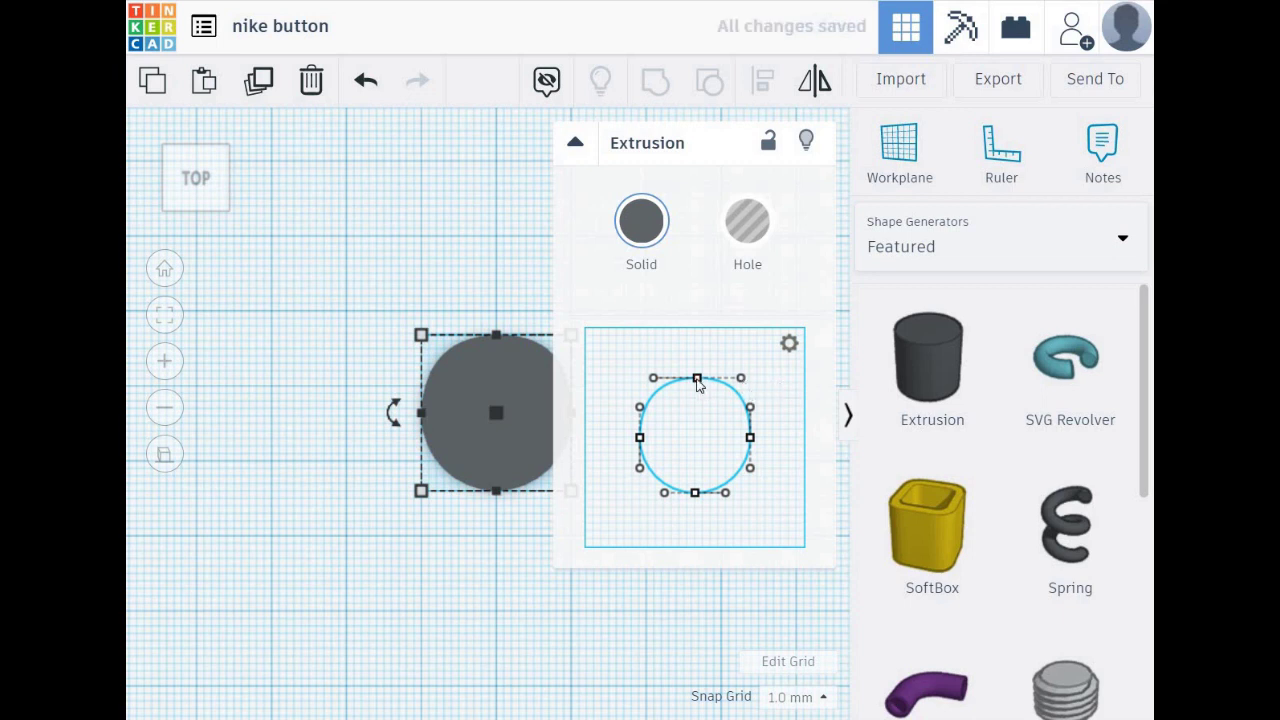
drag(698, 385, 698, 371)
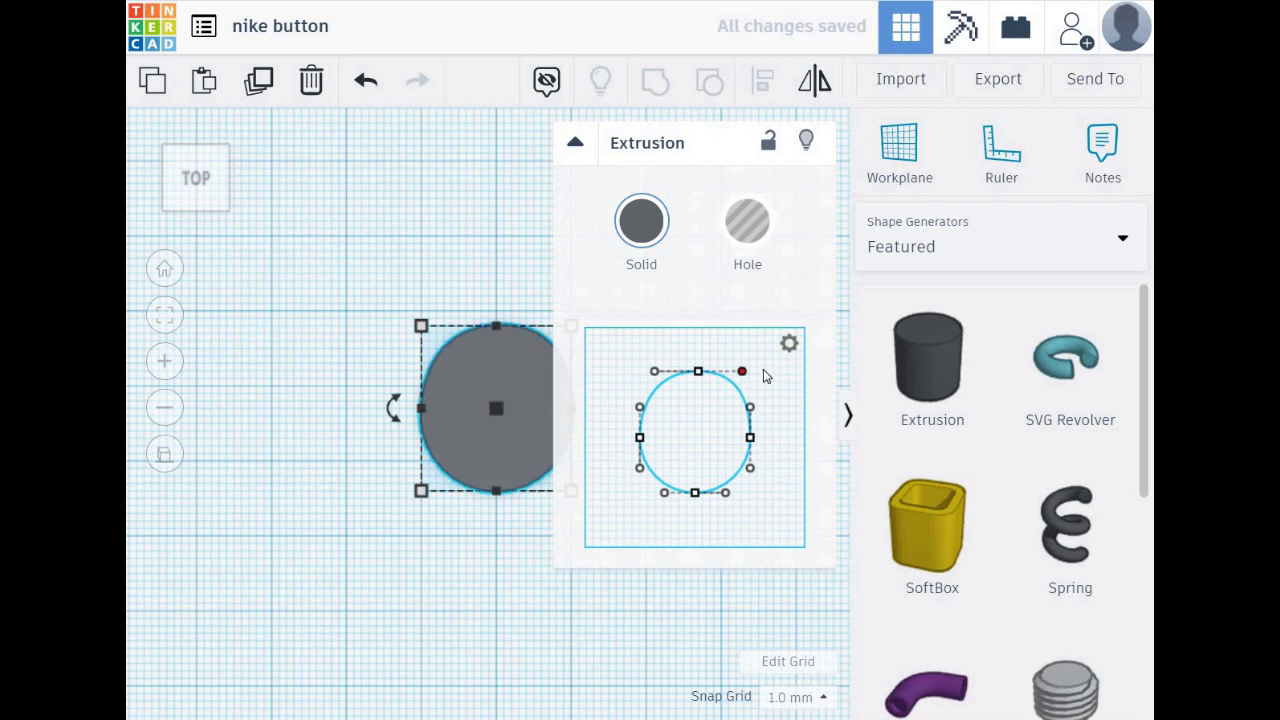
mouse_move(742, 371)
mouse_down()
mouse_move(785, 373)
mouse_move(736, 378)
mouse_move(747, 374)
mouse_up()
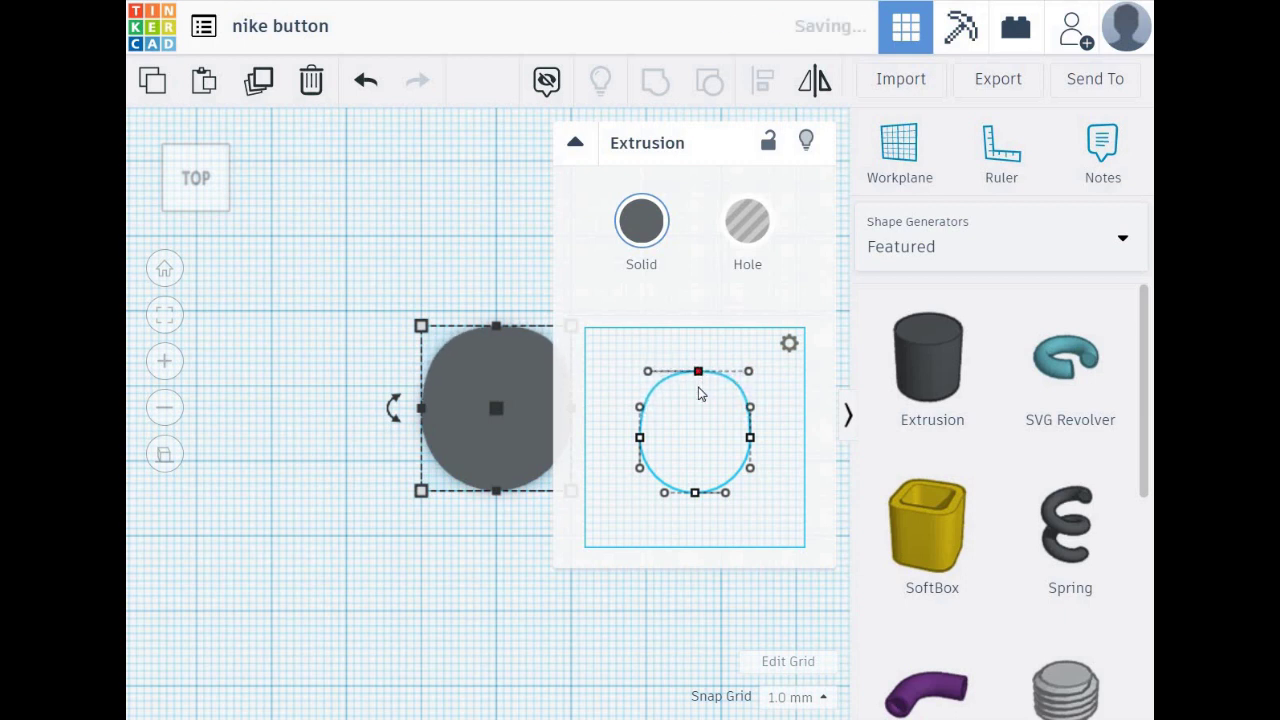
Pull the outline's nodes into a crescent with a raised right tip
drag(699, 390, 695, 456)
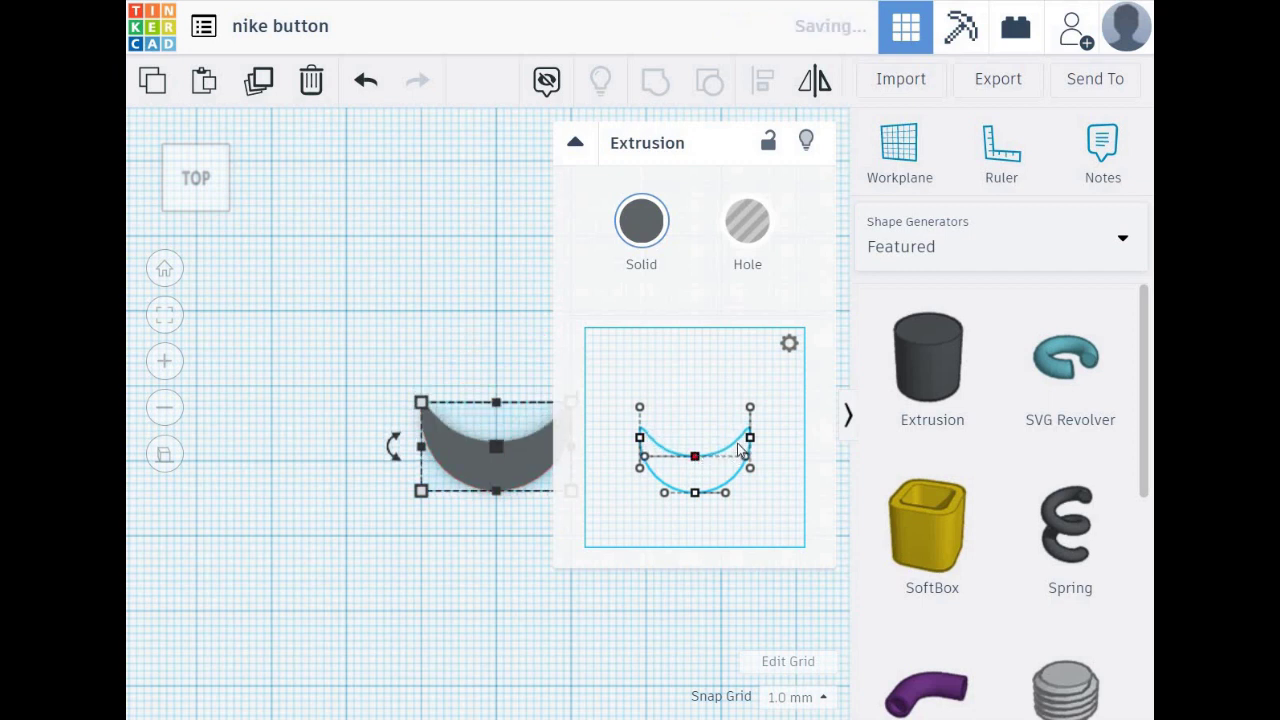
drag(750, 438, 800, 378)
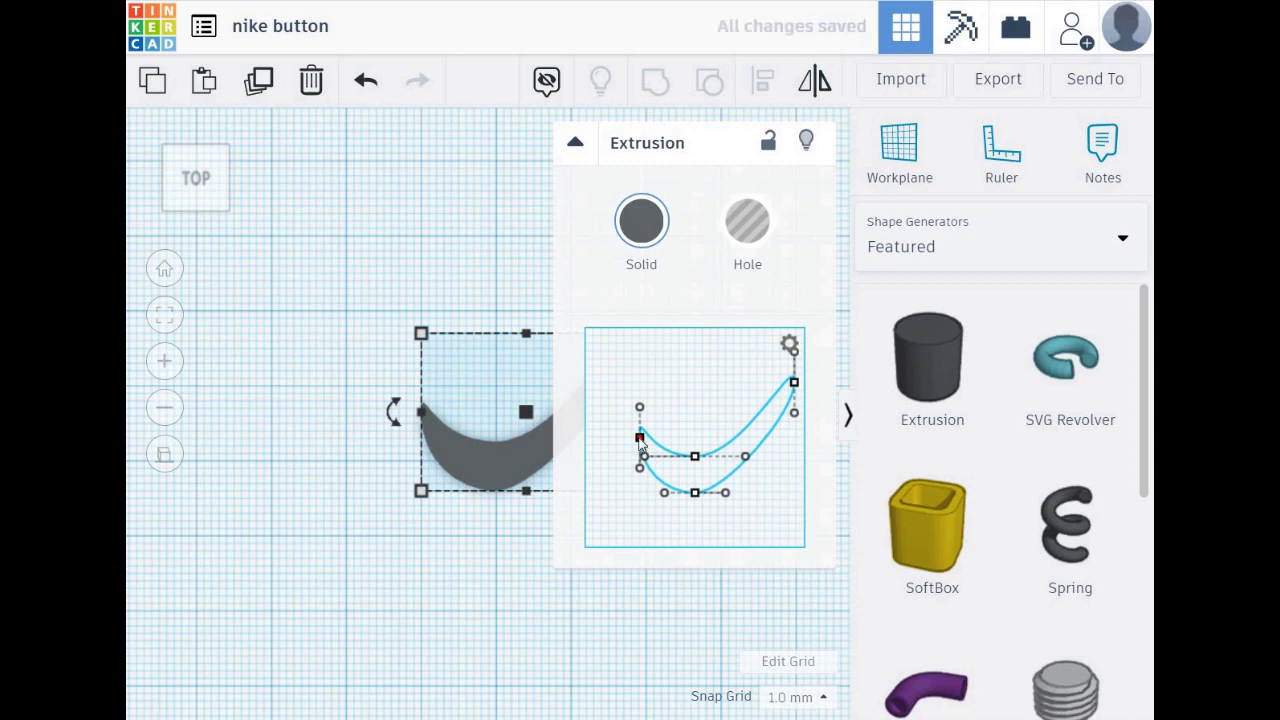
drag(640, 438, 620, 441)
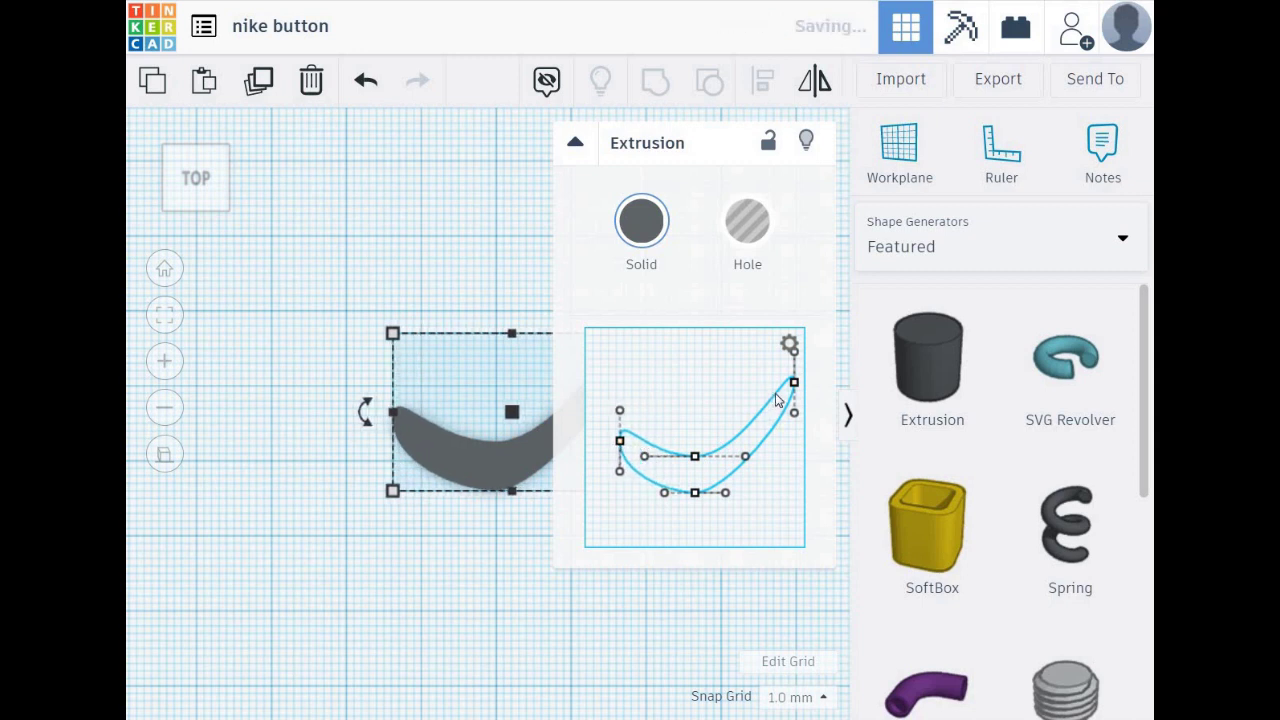
drag(795, 414, 790, 403)
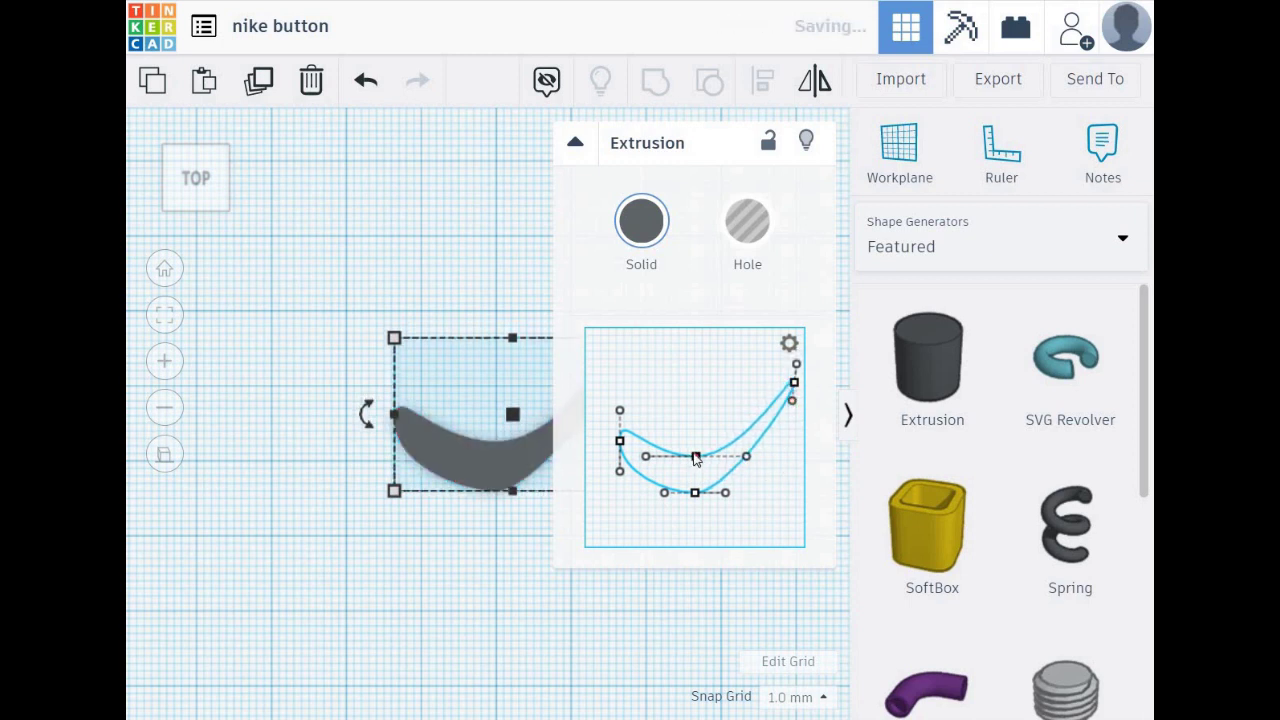
drag(695, 457, 690, 452)
Shift the bottom and inner nodes left to complete the swoosh, and collapse the Inspector
click(695, 492)
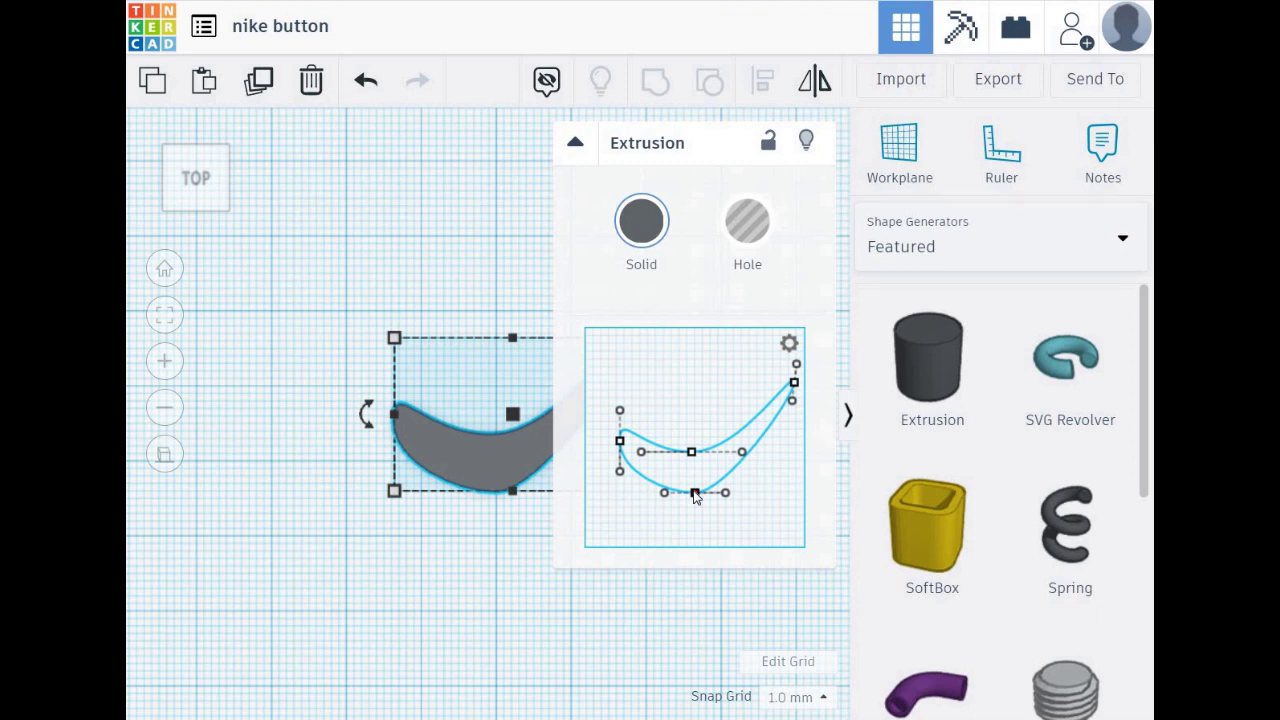
drag(695, 493, 656, 497)
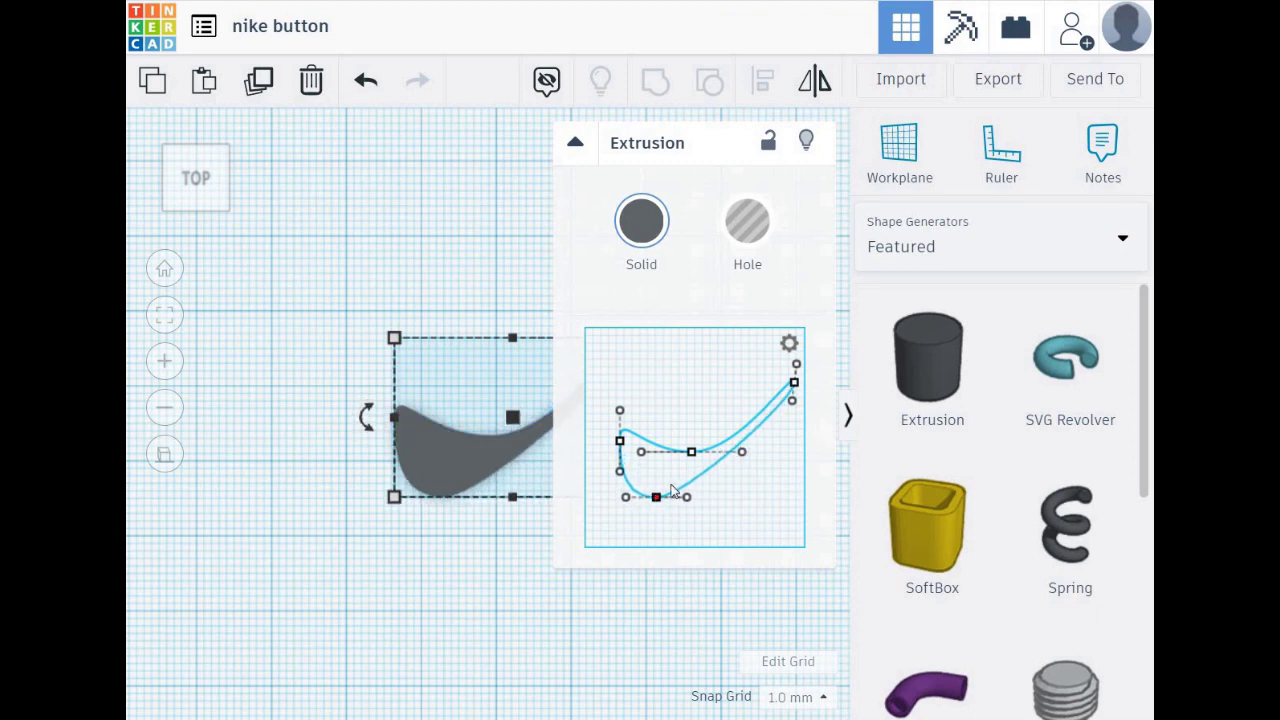
mouse_move(693, 454)
mouse_down()
mouse_move(670, 455)
mouse_move(621, 498)
mouse_move(656, 500)
mouse_up()
click(785, 434)
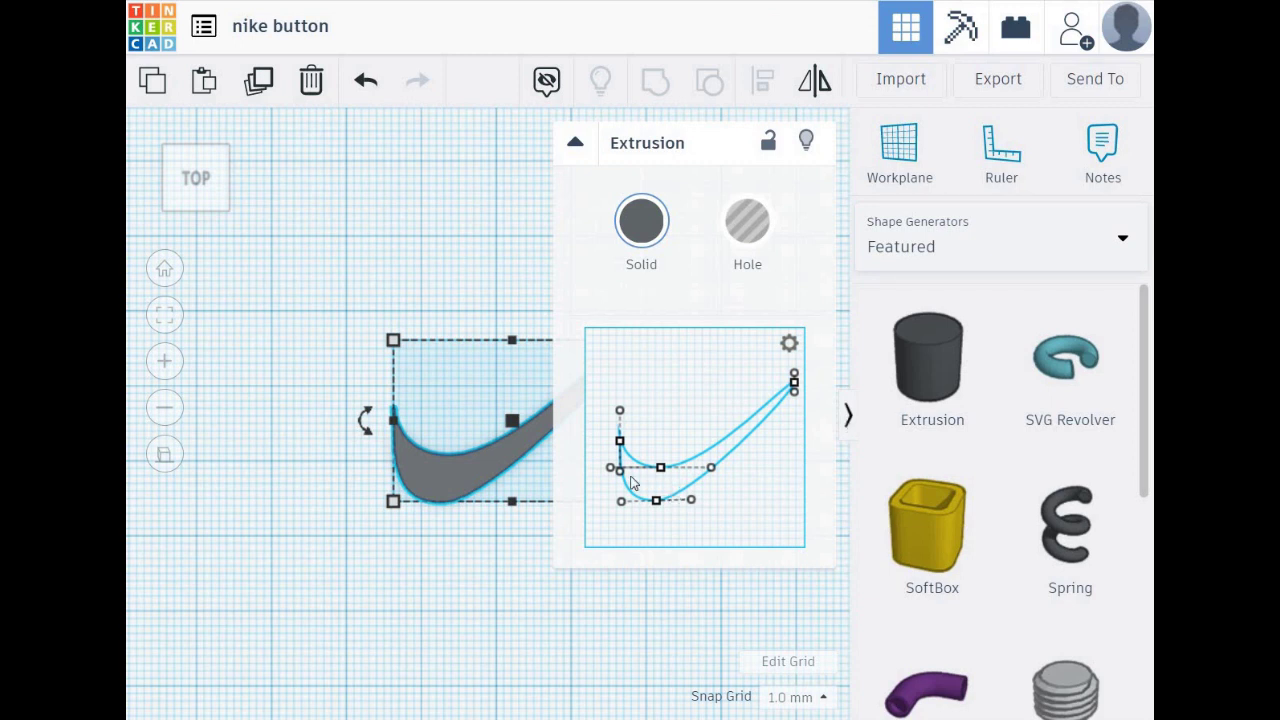
click(577, 145)
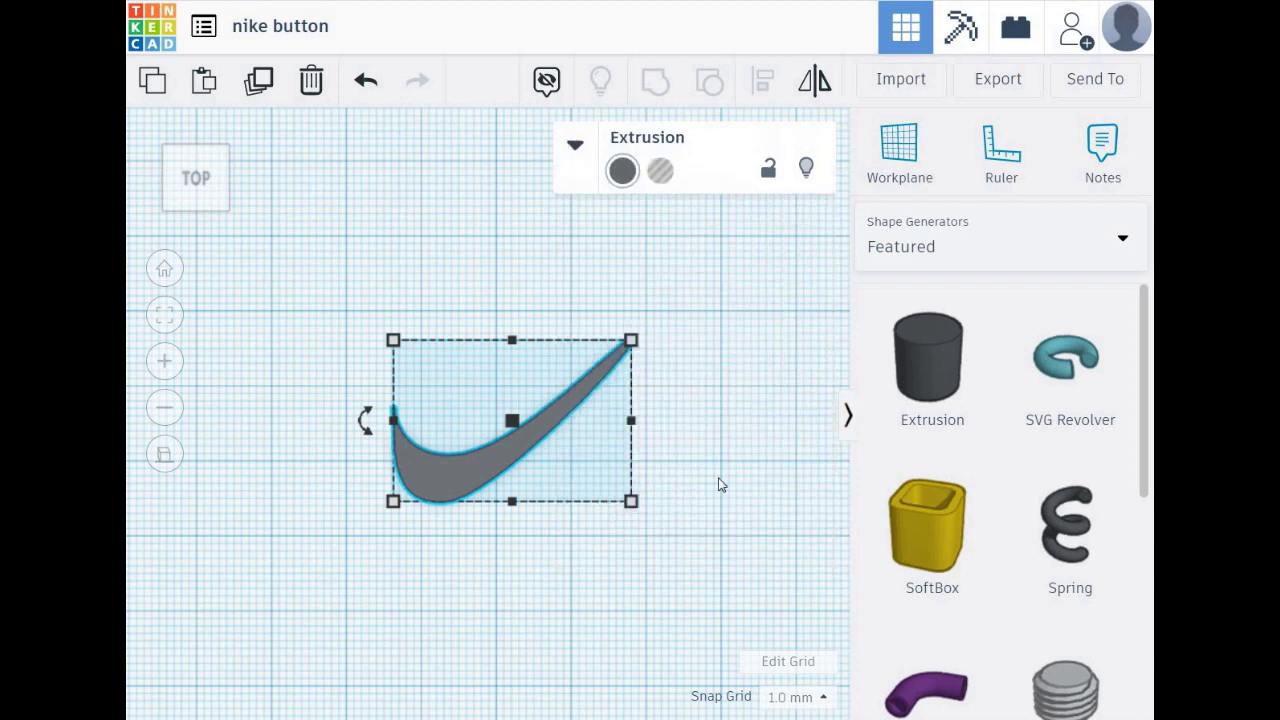
Switch the shape library back to the Basic Shapes category
click(638, 643)
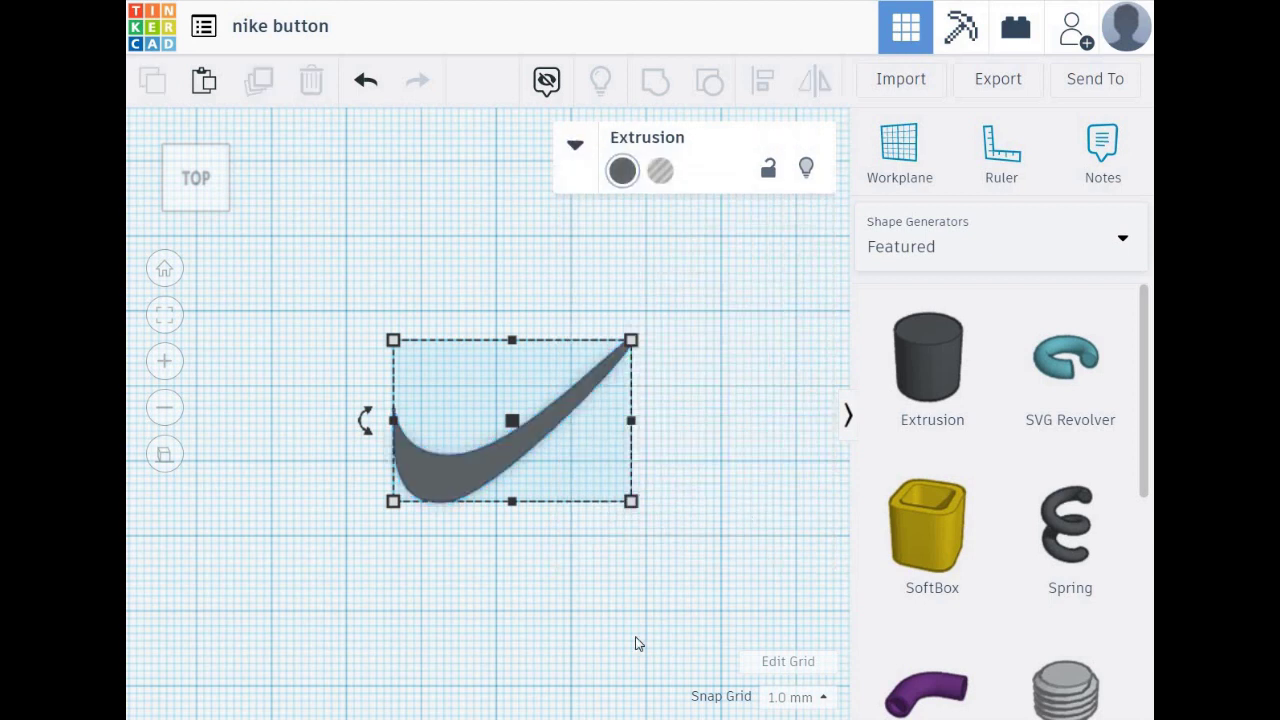
click(501, 467)
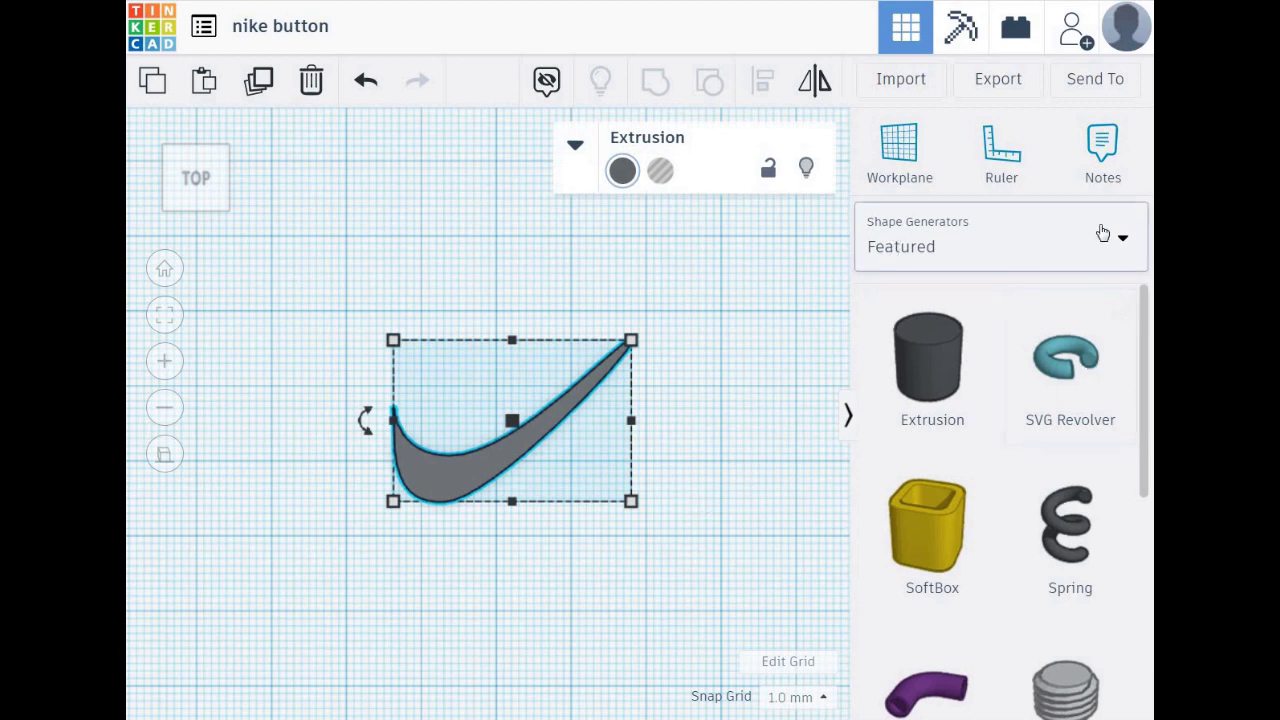
click(1124, 241)
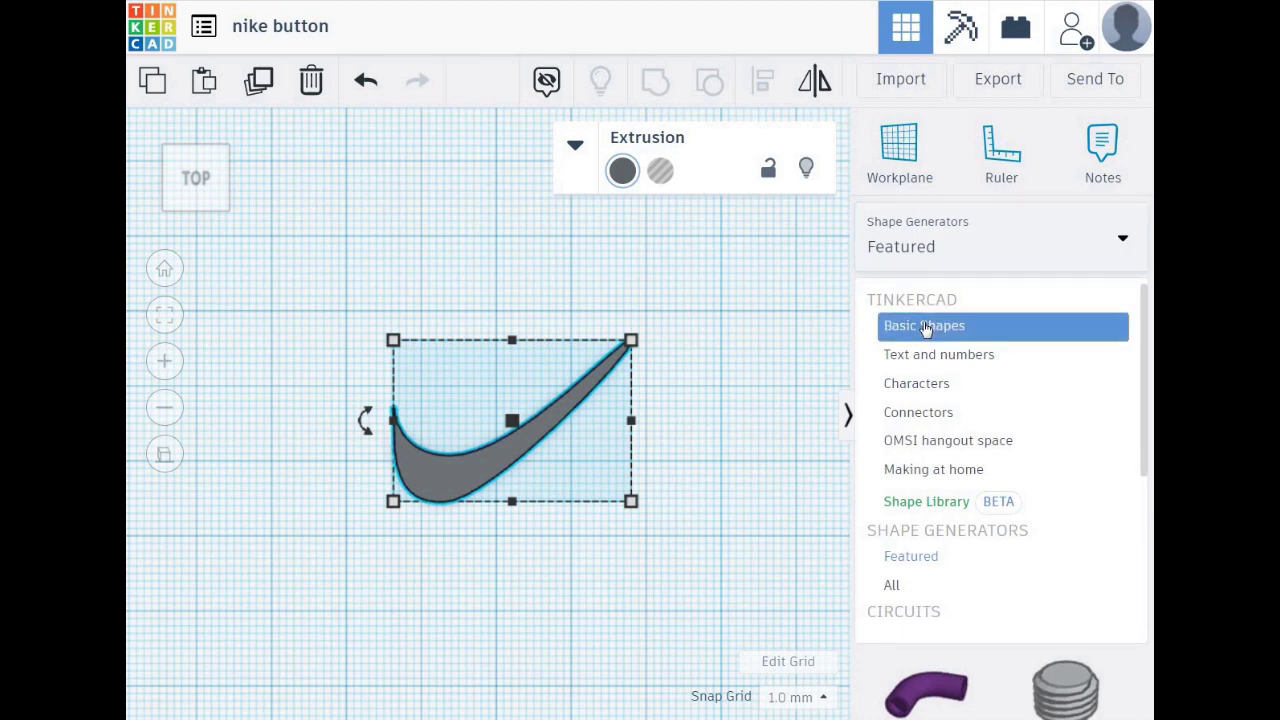
click(926, 329)
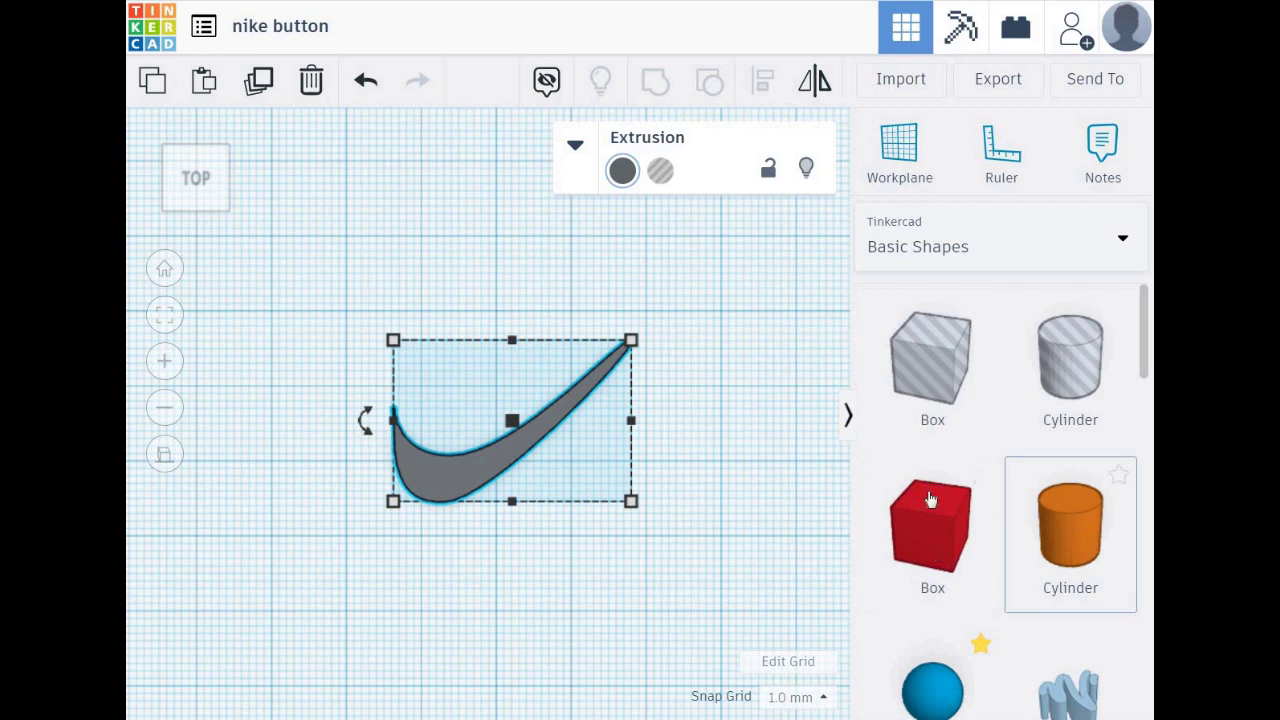
Add an orange cylinder to the workplane beside the swoosh
drag(1070, 530, 720, 515)
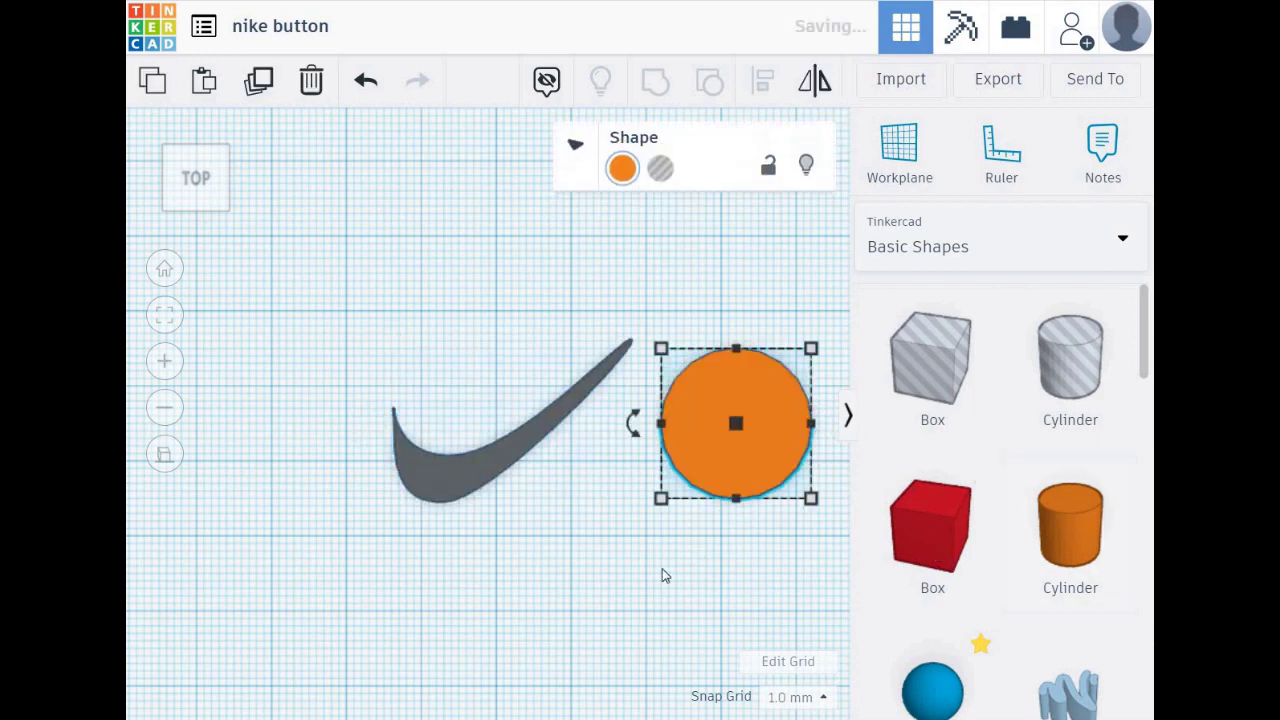
middle_drag(630, 606, 496, 588)
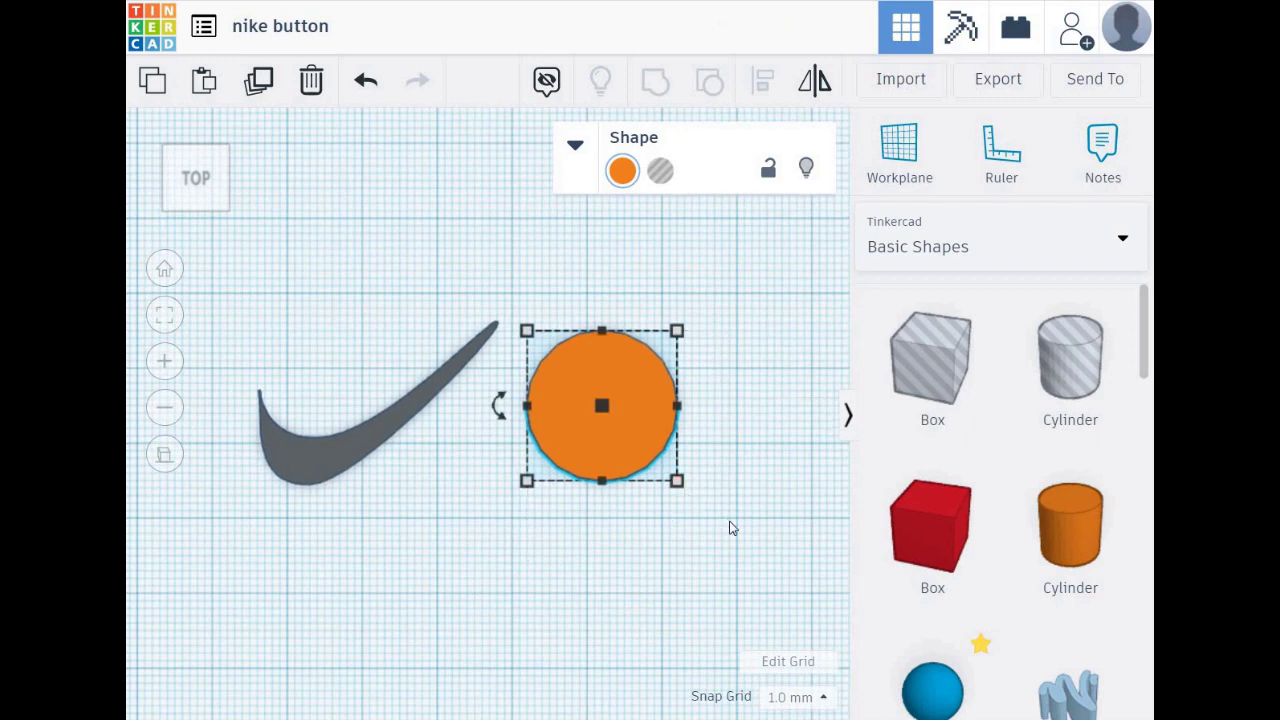
drag(677, 481, 774, 570)
drag(727, 520, 640, 440)
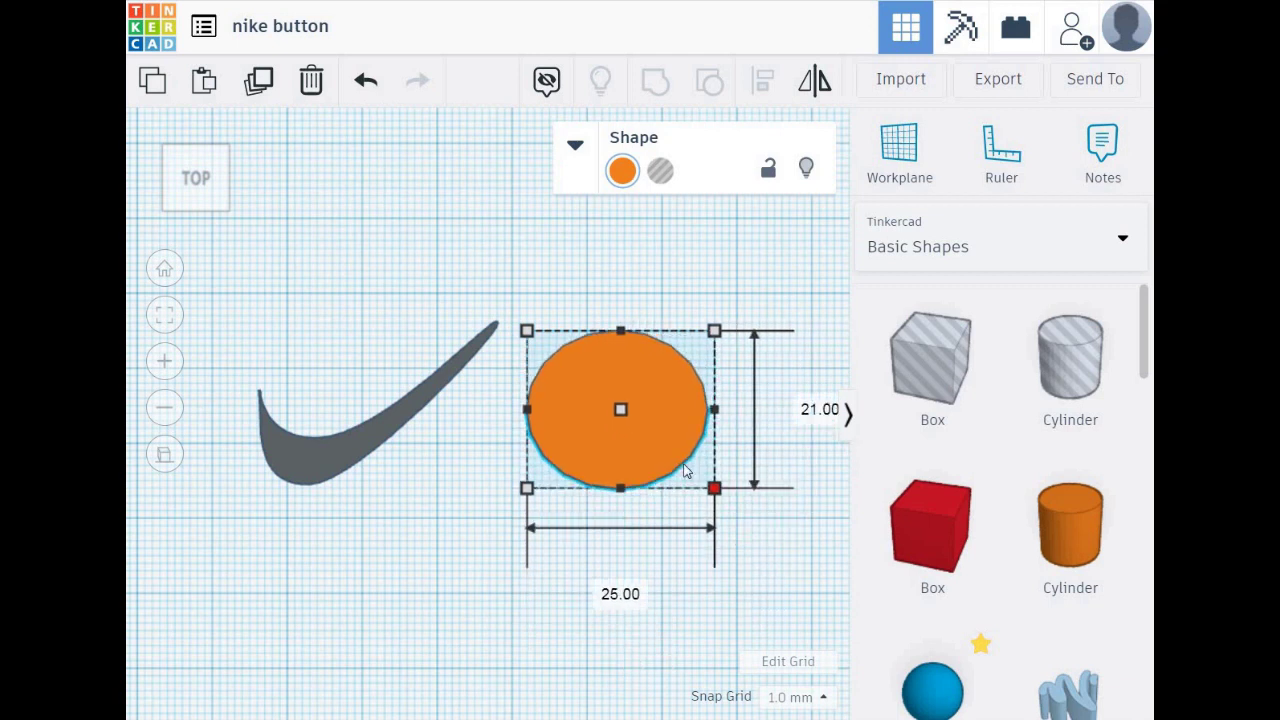
Size the cylinder to 50 by 50 mm and nudge it so the swoosh tip touches it
click(604, 586)
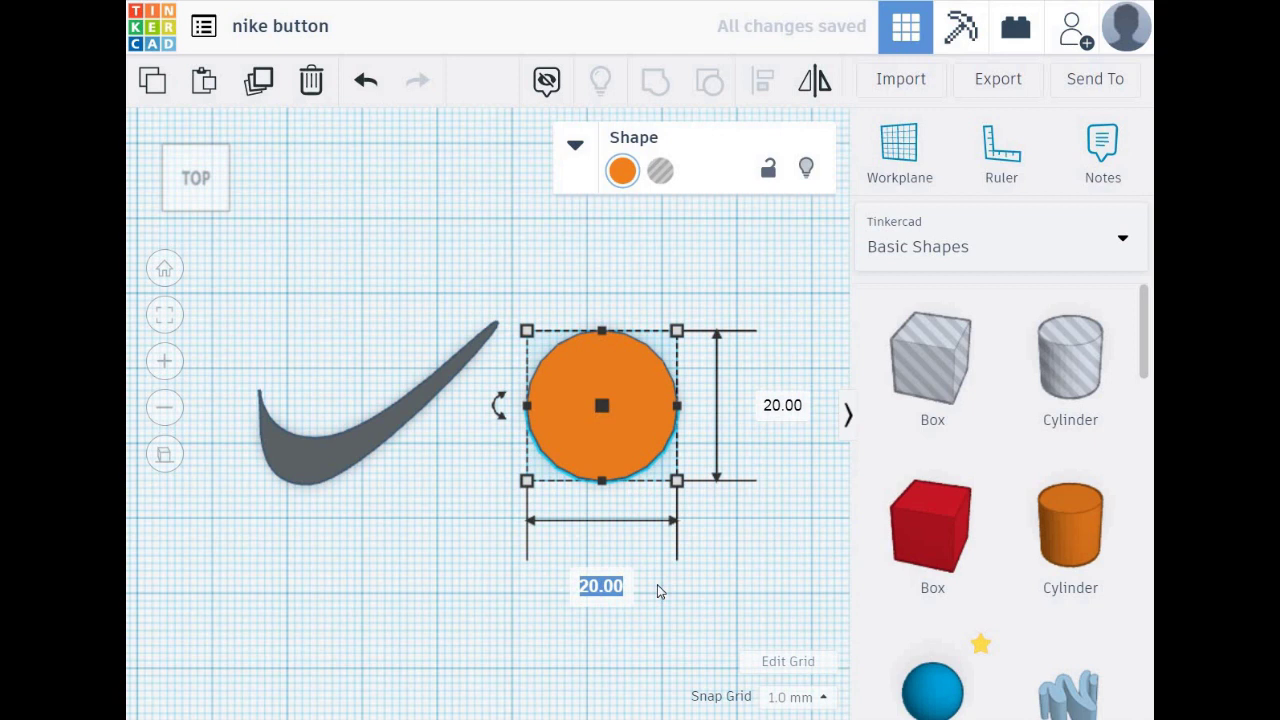
text(50)
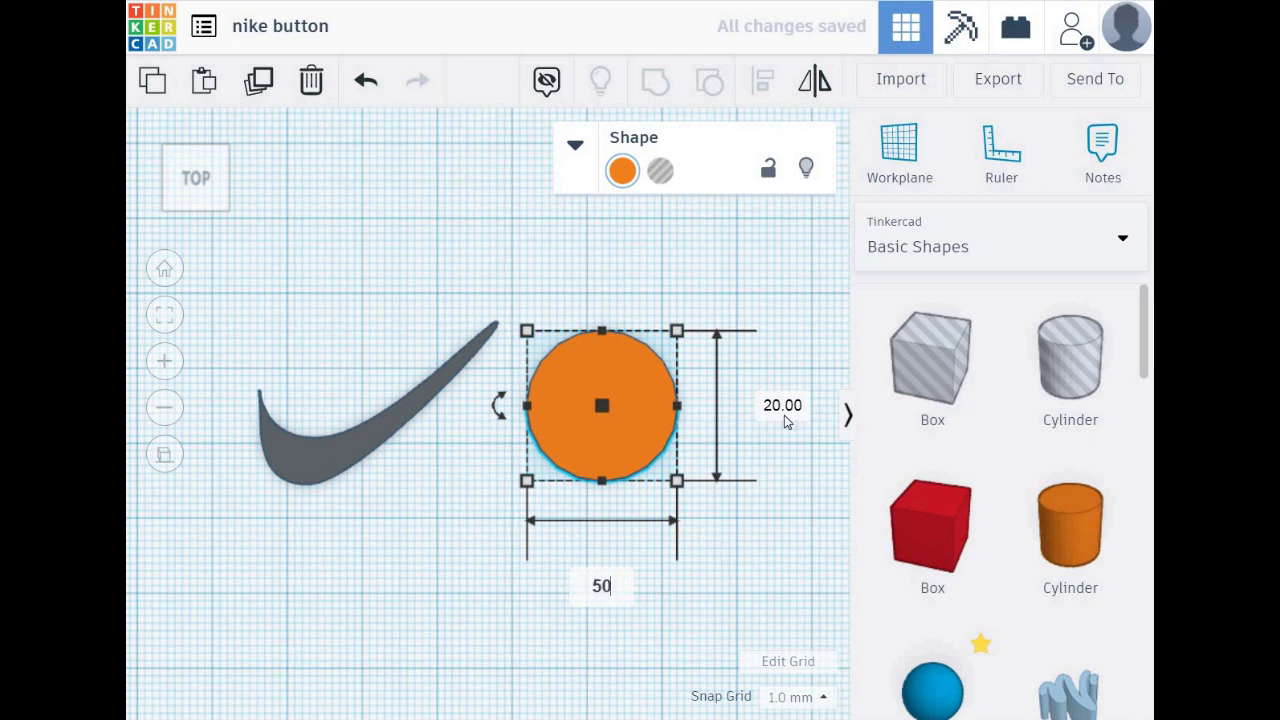
key(Return)
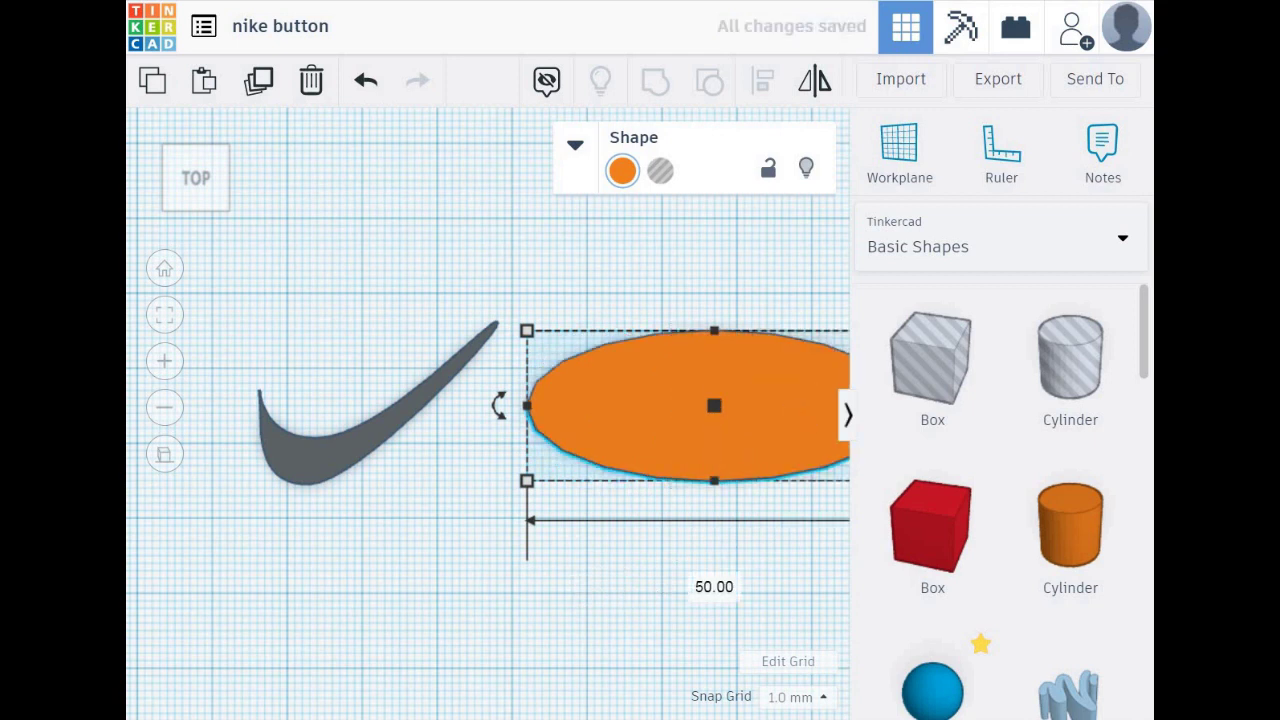
key(Return)
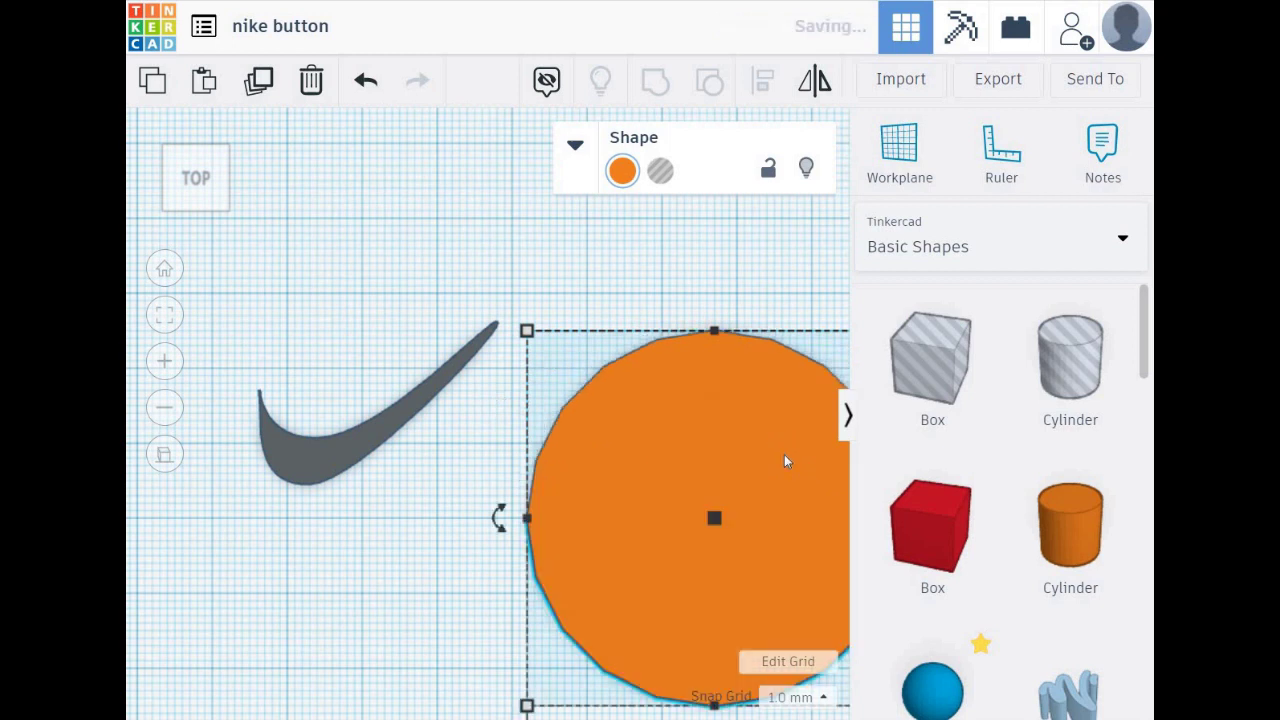
mouse_move(667, 388)
mouse_down()
mouse_move(680, 330)
mouse_move(671, 371)
mouse_up()
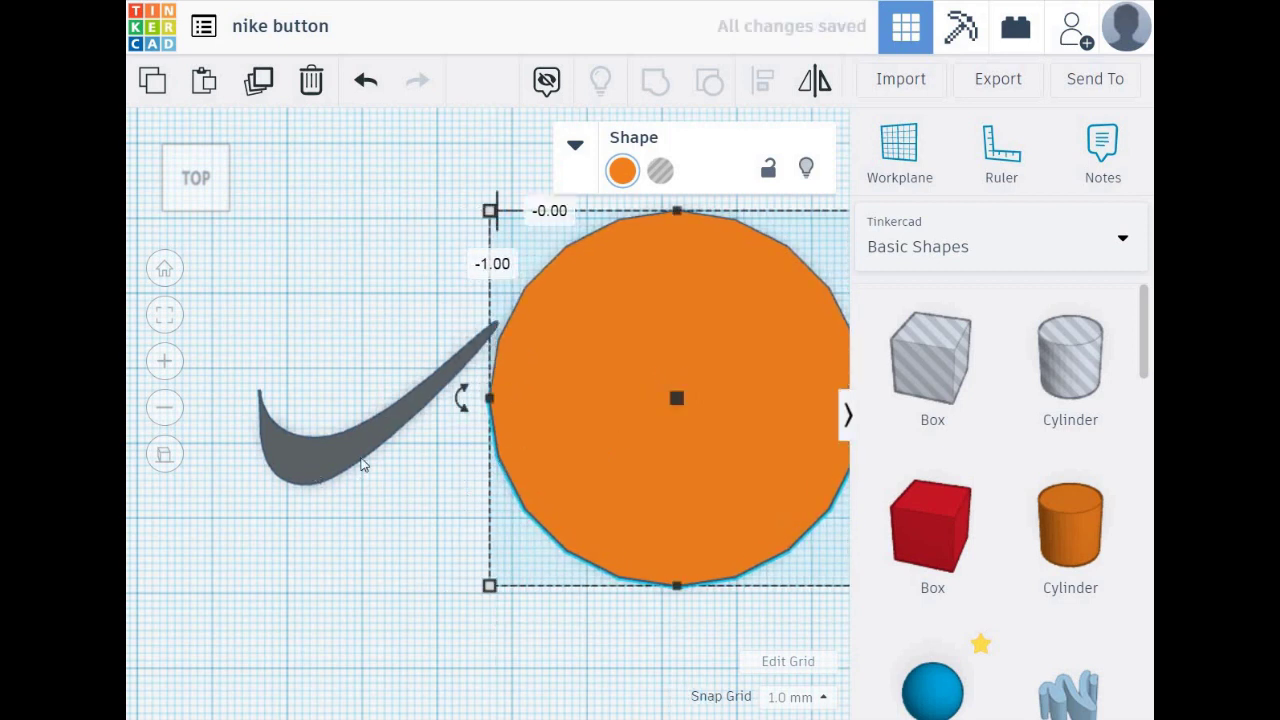
click(669, 665)
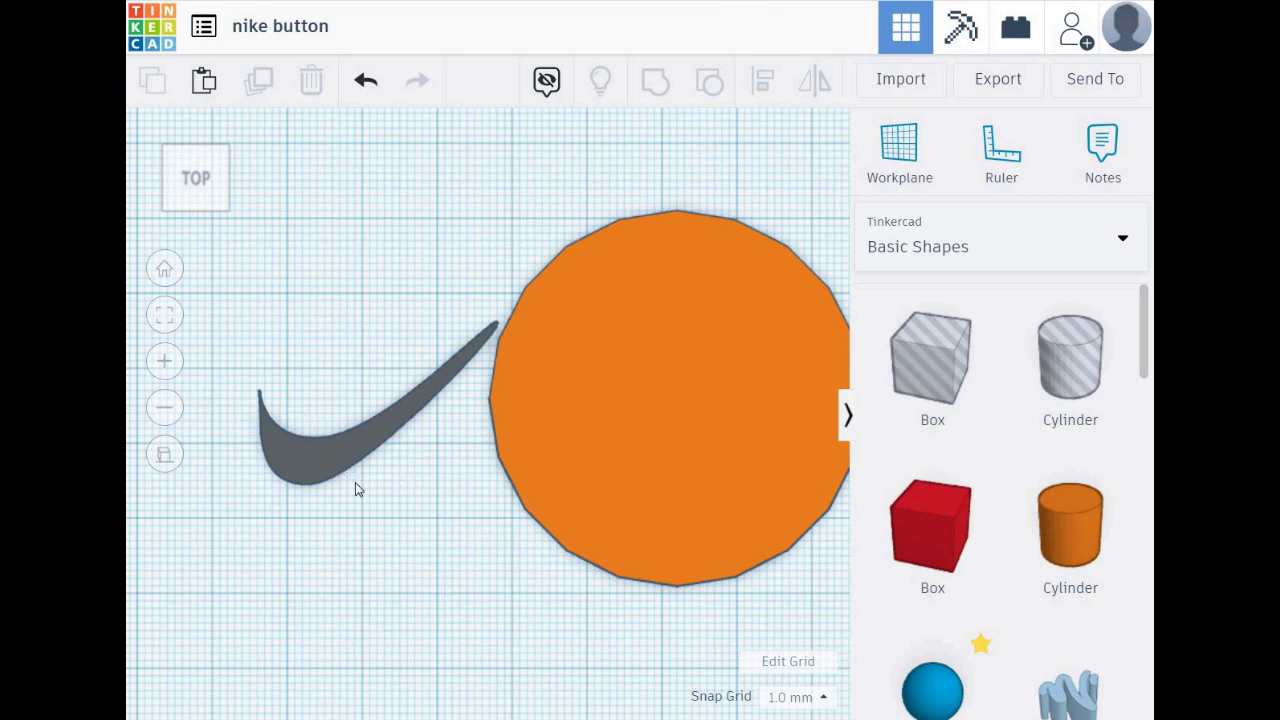
Nudge the swoosh left, colour it green, then convert it to a hole
click(296, 462)
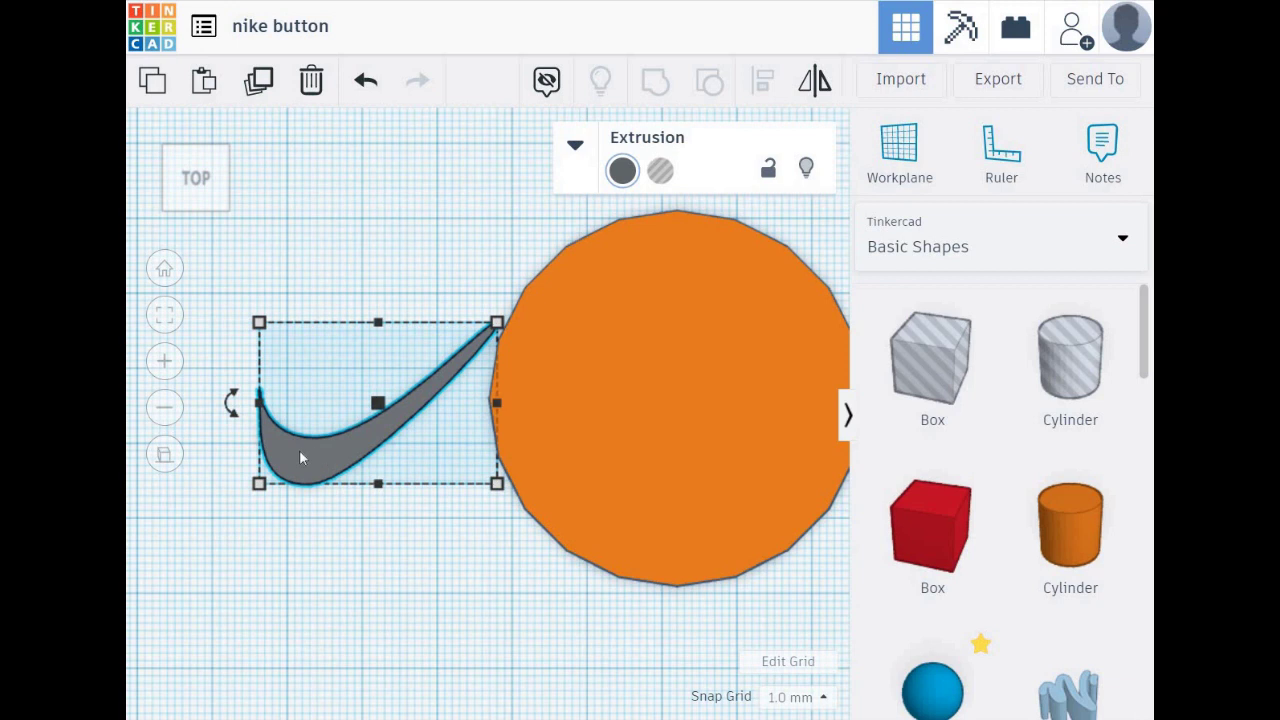
drag(300, 457, 261, 462)
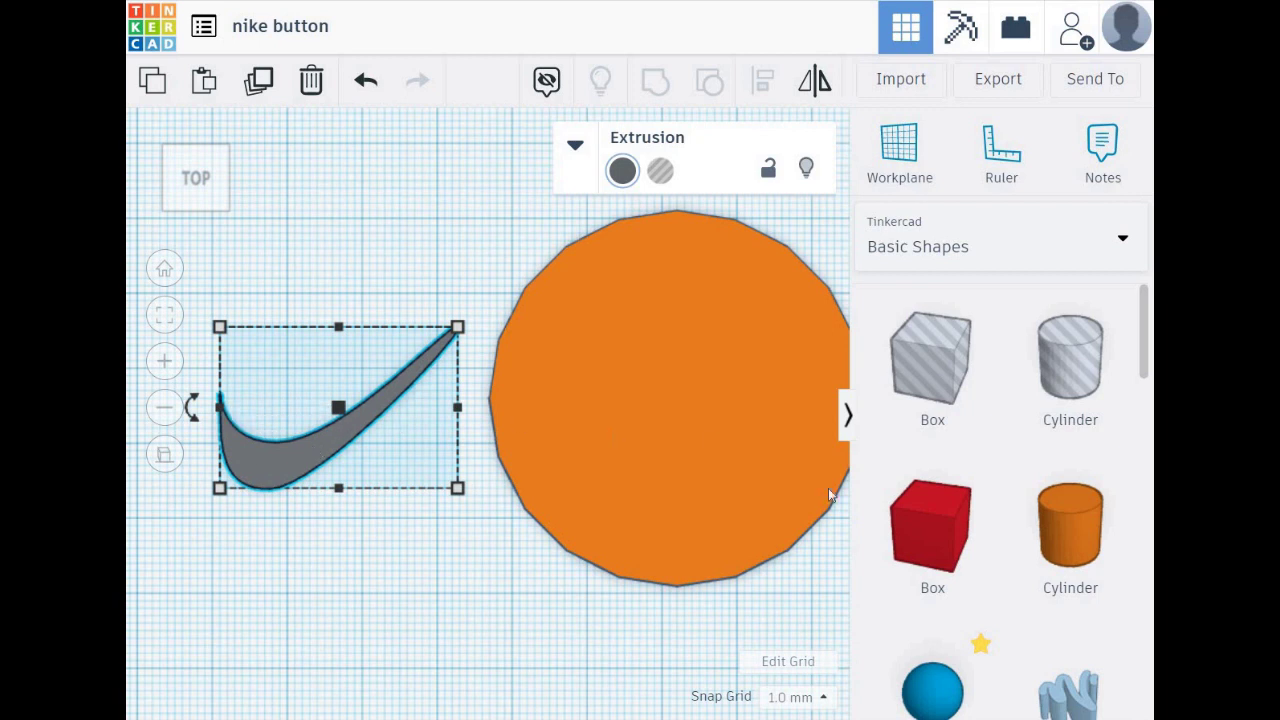
click(622, 170)
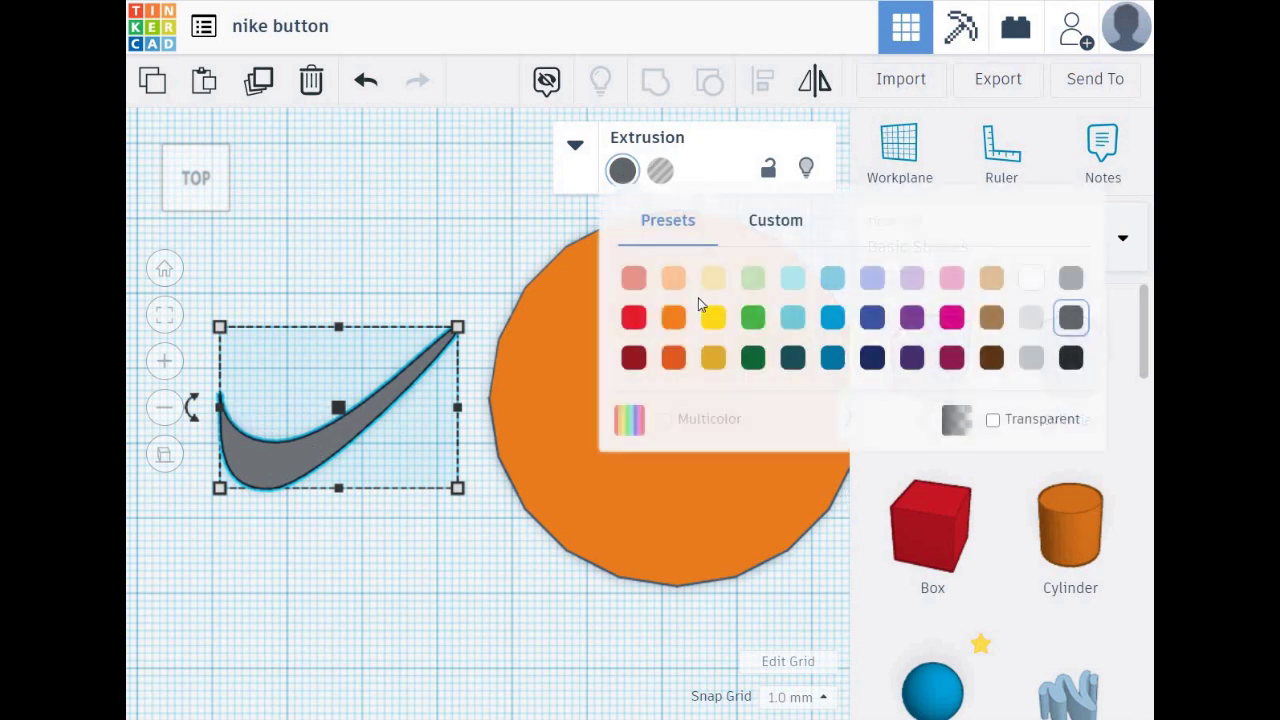
click(753, 318)
click(440, 608)
click(440, 608)
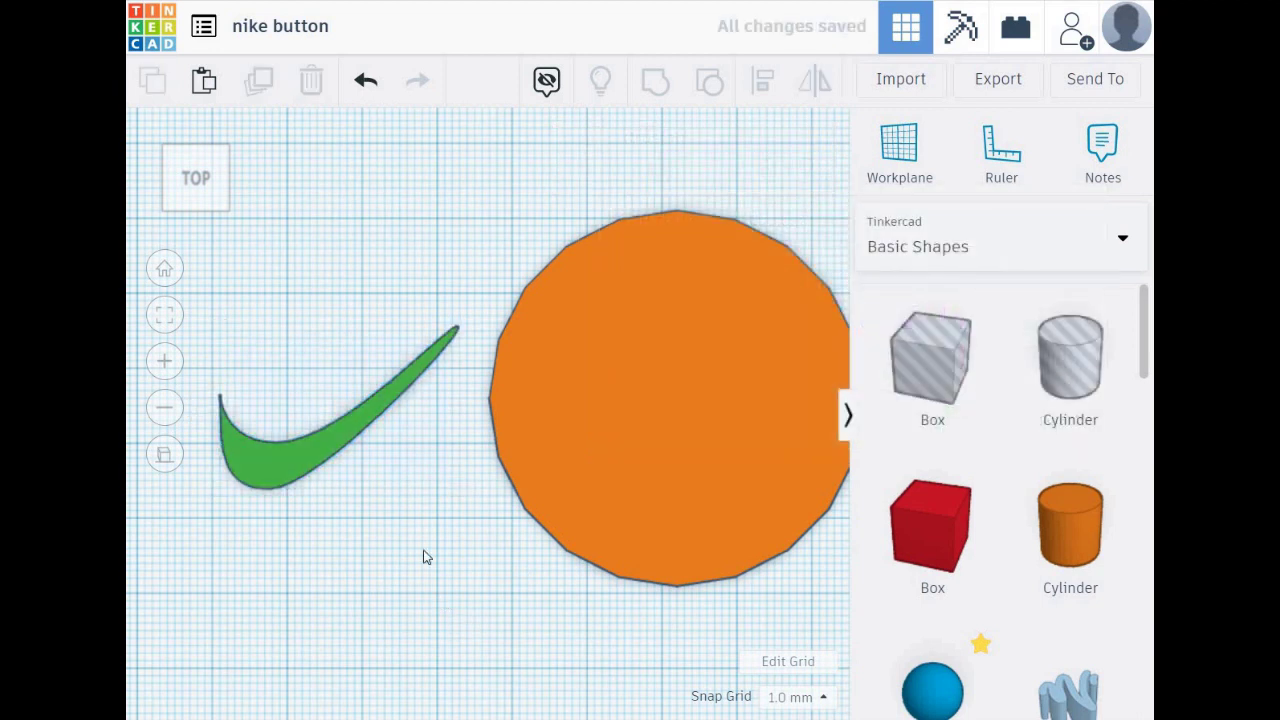
click(265, 460)
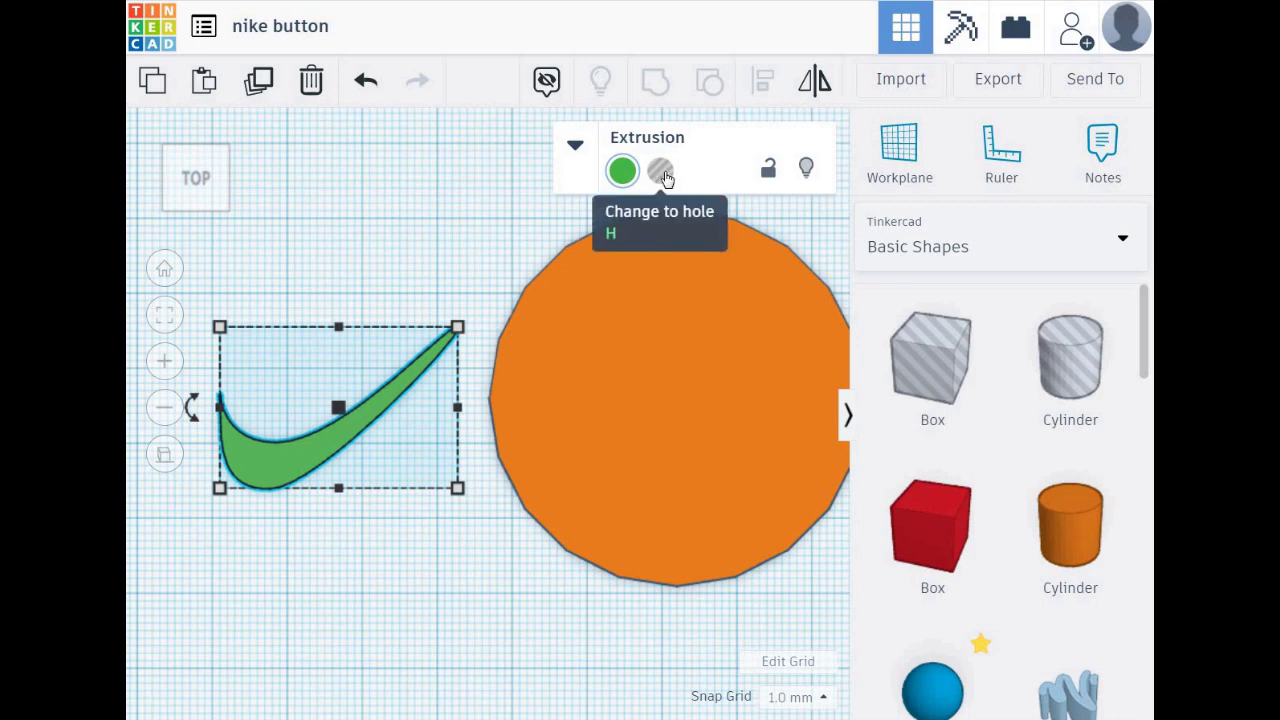
click(660, 172)
Stretch the swoosh hole from its top-left corner to about 39.73 mm across
scroll(367, 460, up, 2)
scroll(358, 469, up, 3)
scroll(232, 472, up, 2)
scroll(229, 461, down, 1)
scroll(229, 461, down, 2)
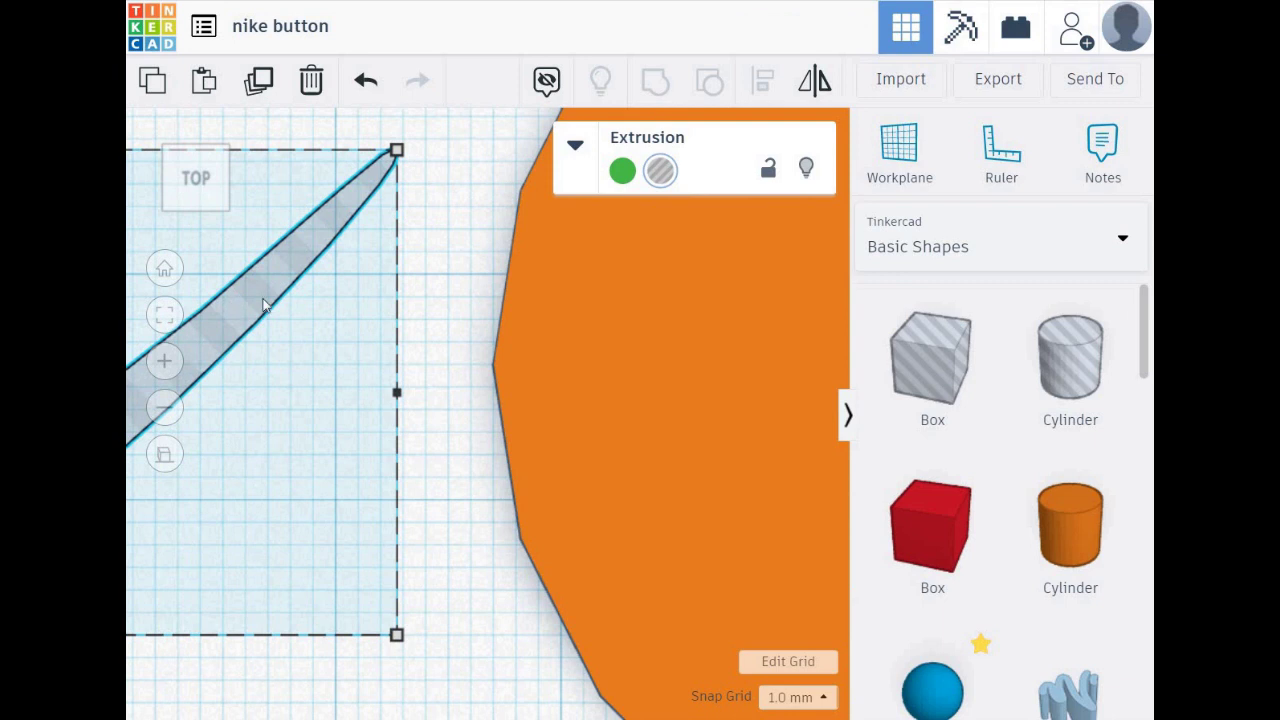
scroll(262, 302, down, 1)
scroll(265, 305, down, 1)
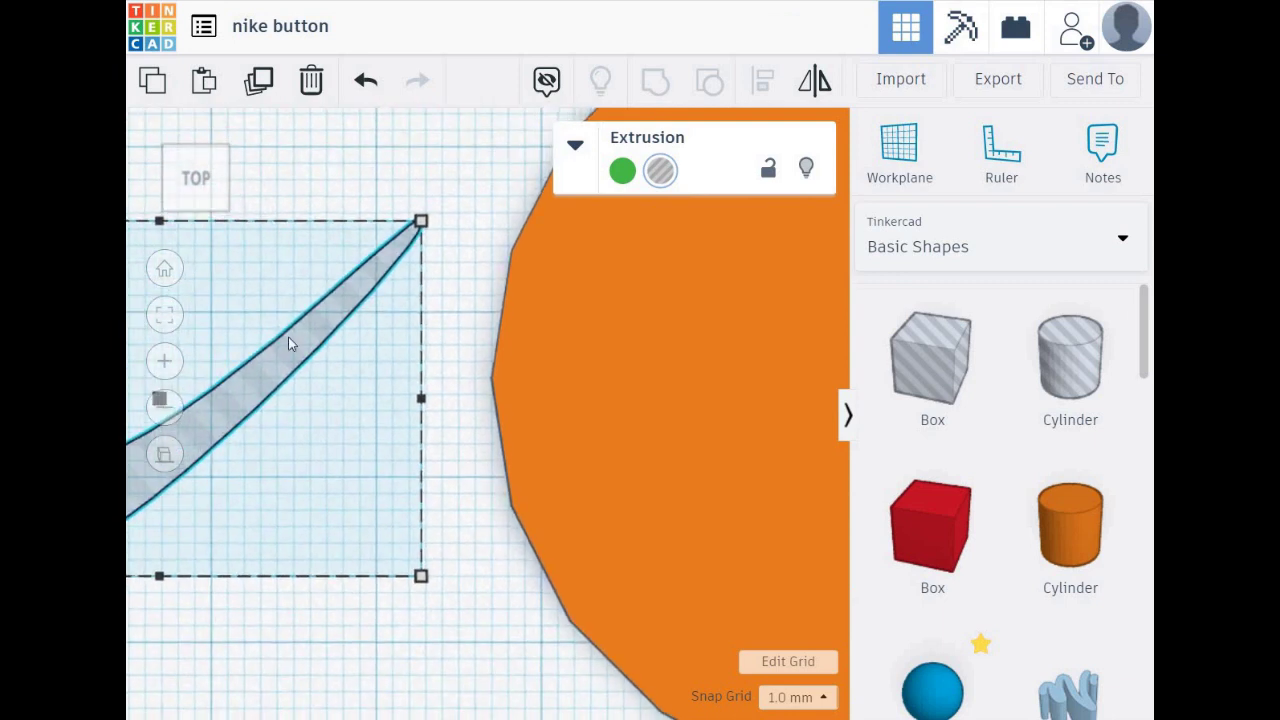
scroll(288, 343, up, 1)
scroll(289, 343, down, 2)
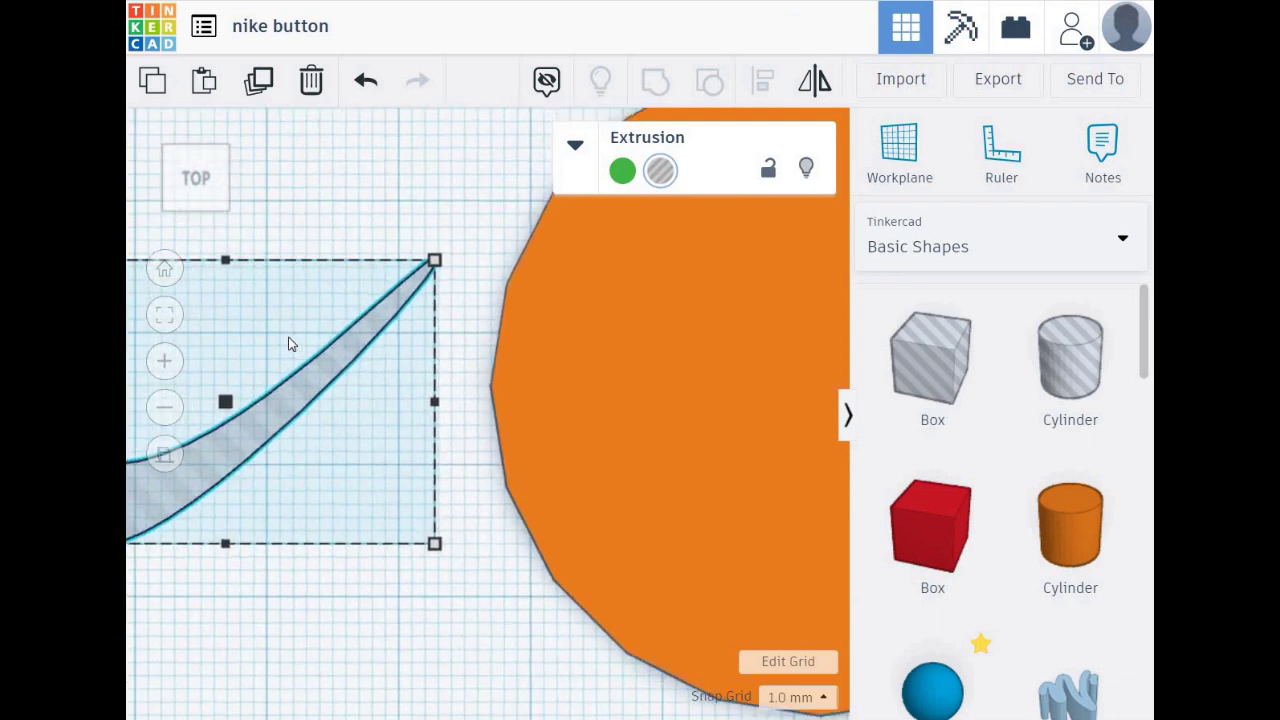
scroll(289, 350, down, 1)
scroll(330, 403, down, 1)
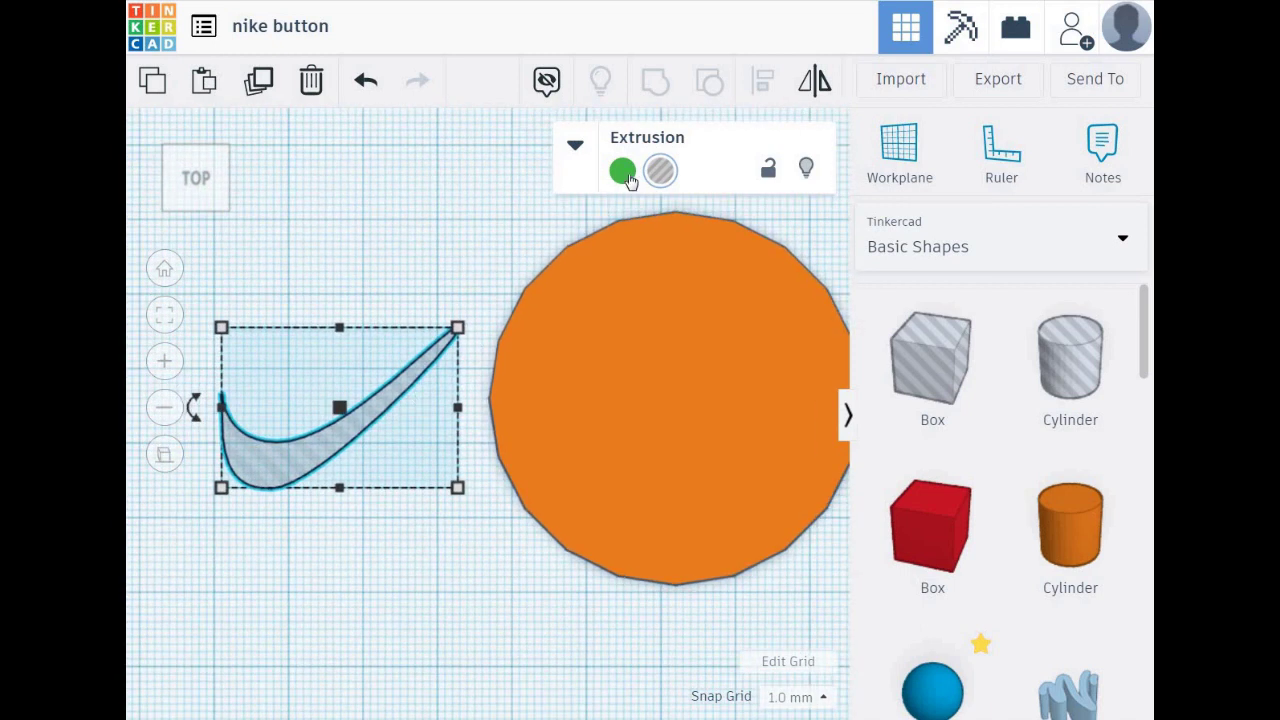
click(624, 173)
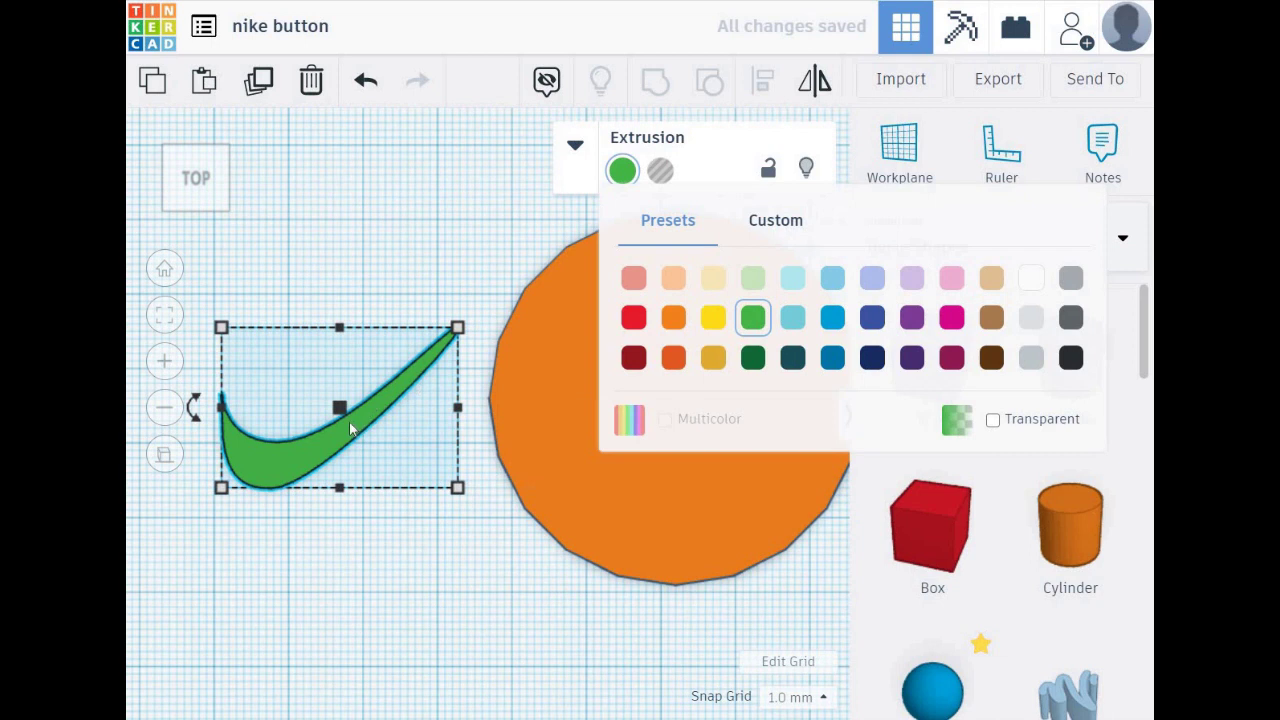
click(661, 174)
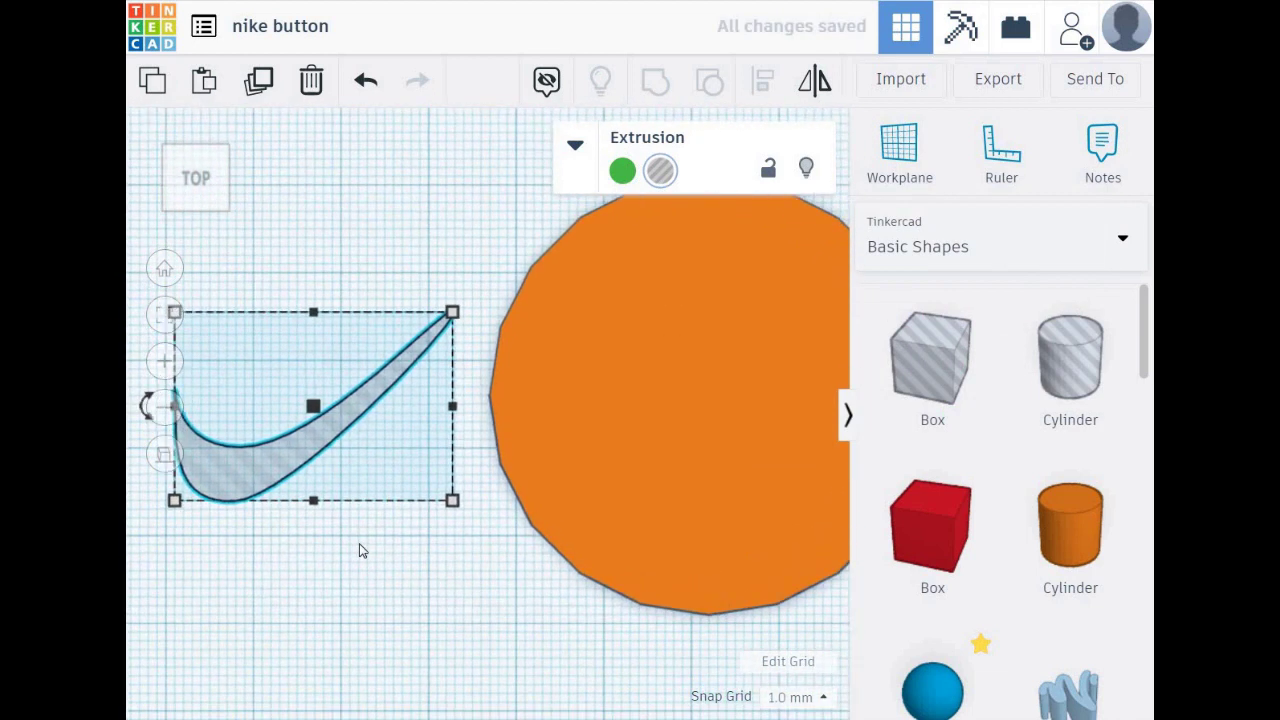
mouse_move(221, 328)
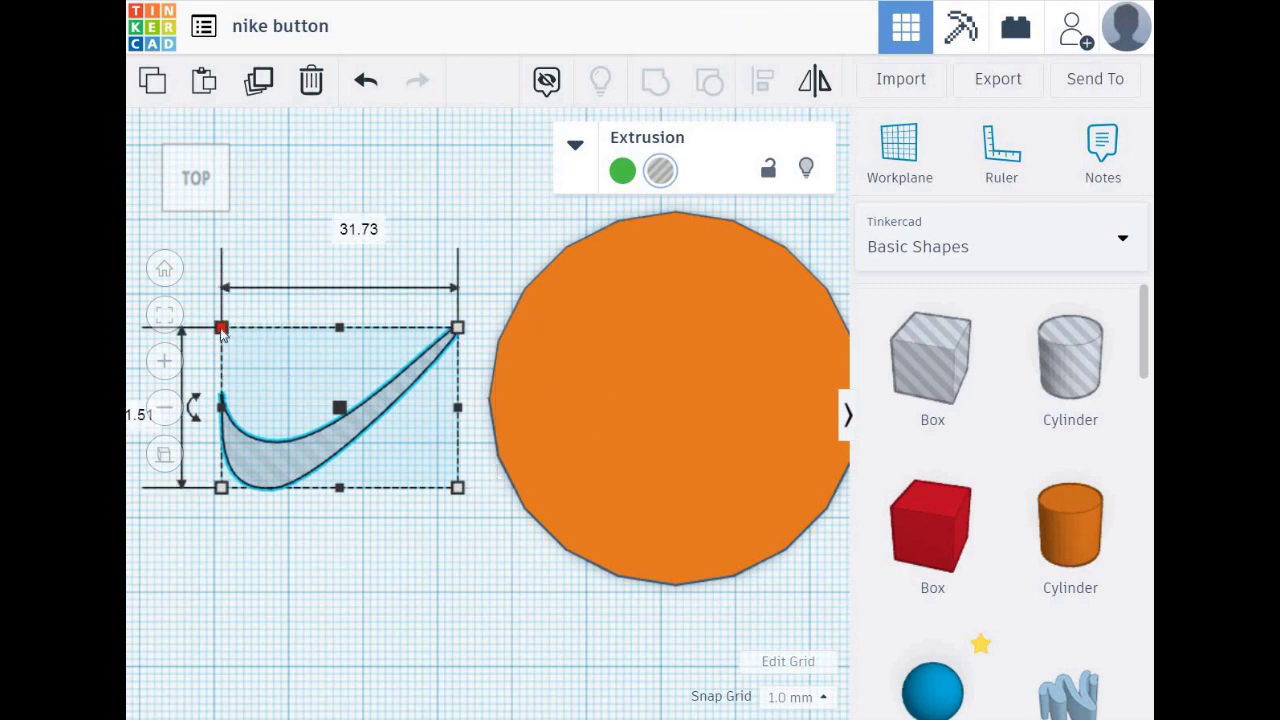
drag(221, 328, 161, 296)
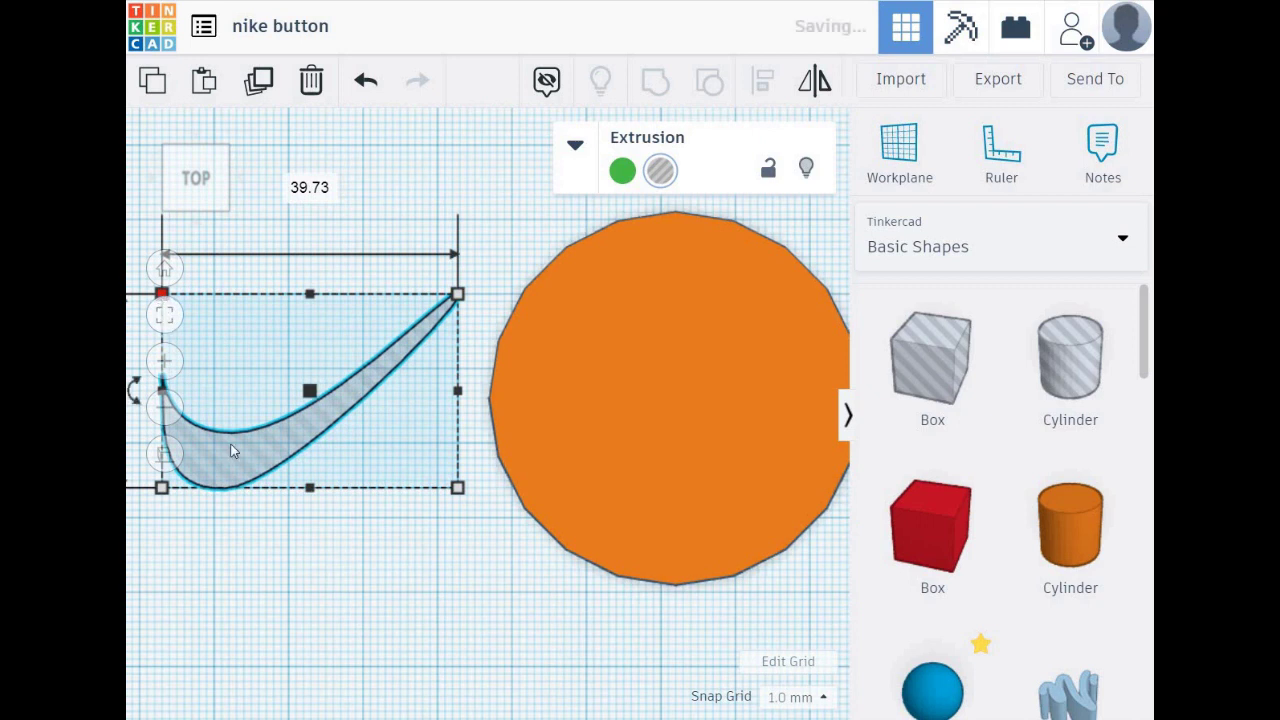
Move the swoosh hole across the middle of the orange circle
click(349, 600)
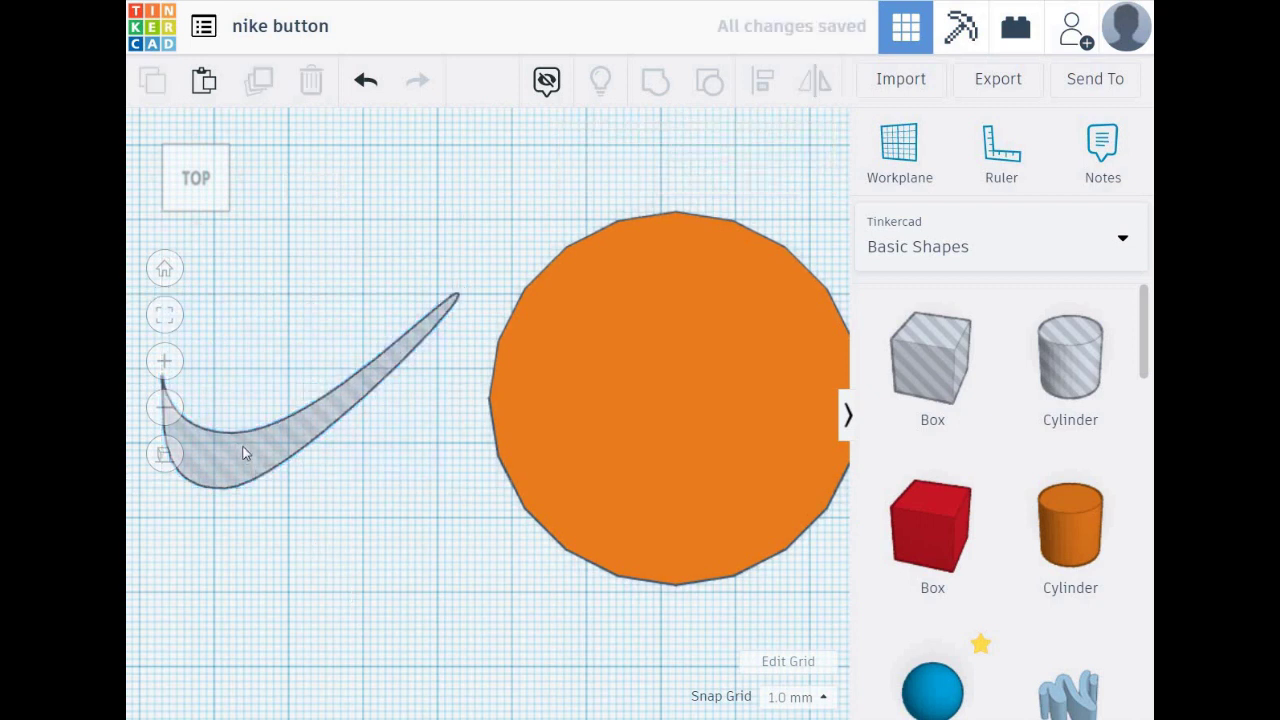
click(242, 450)
click(702, 389)
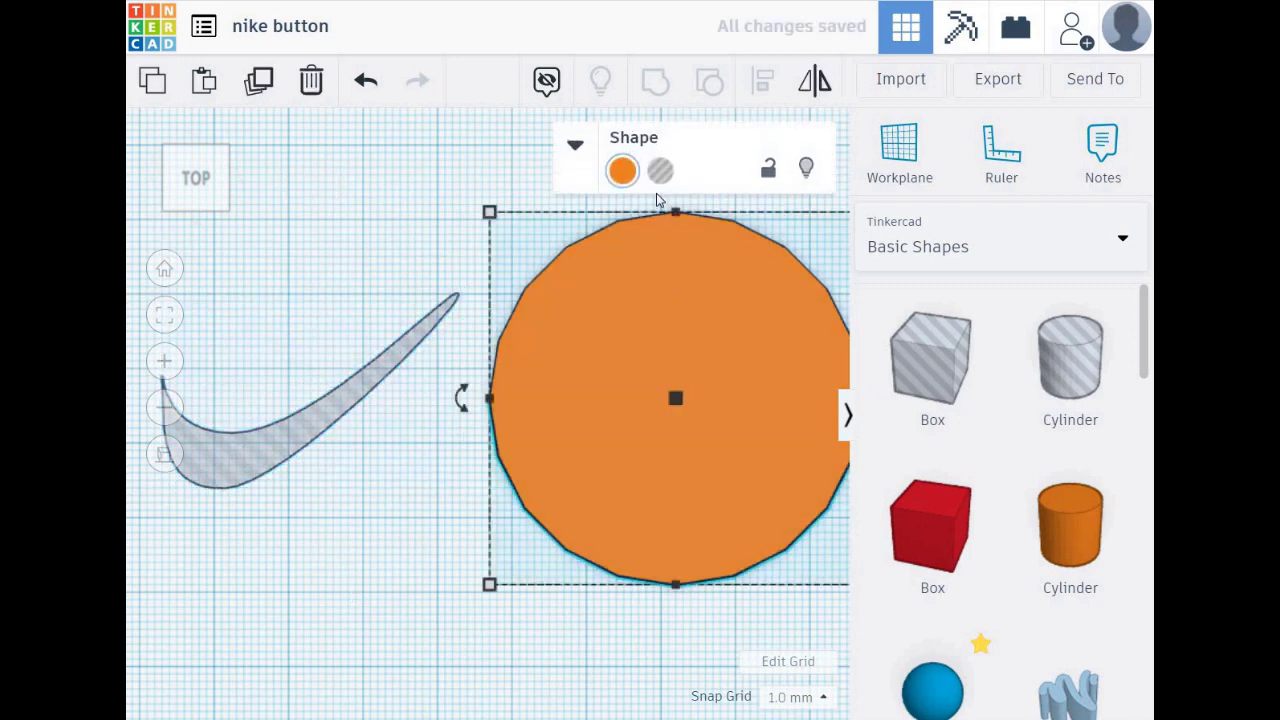
click(265, 447)
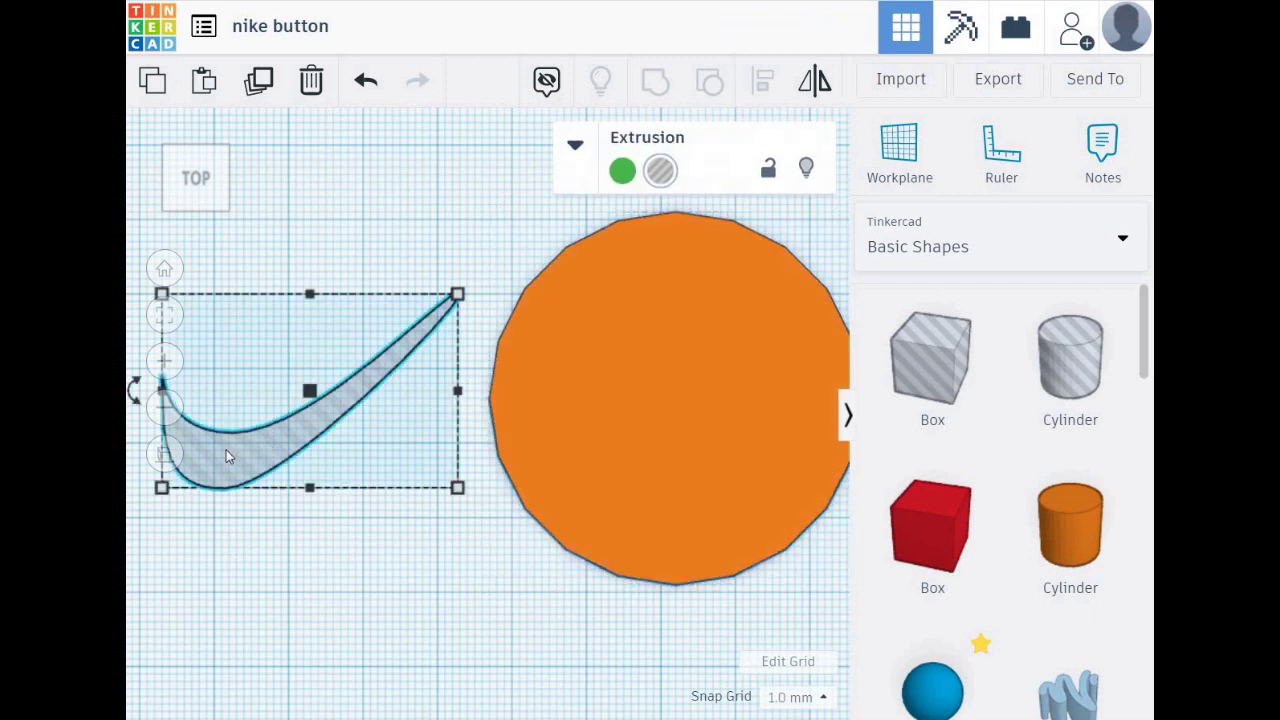
mouse_move(240, 449)
mouse_down()
mouse_move(577, 445)
mouse_move(589, 470)
mouse_up()
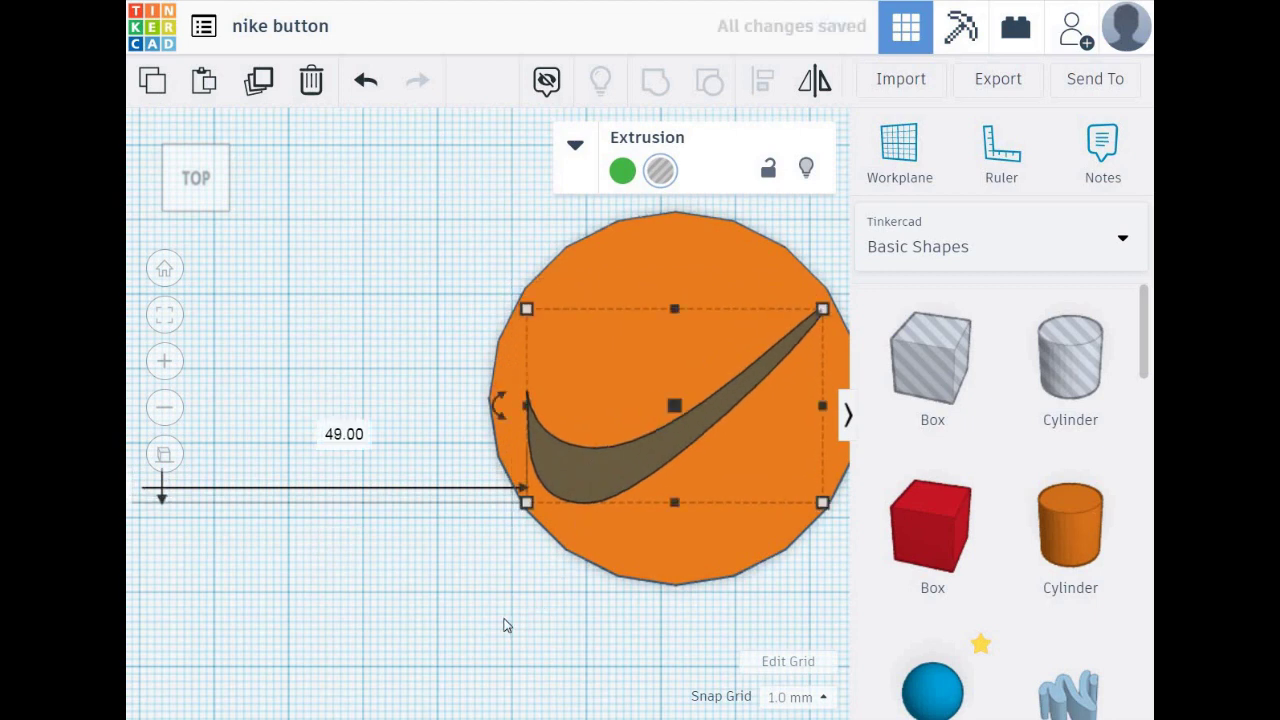
Recolour the circle from orange to red
click(505, 625)
click(654, 540)
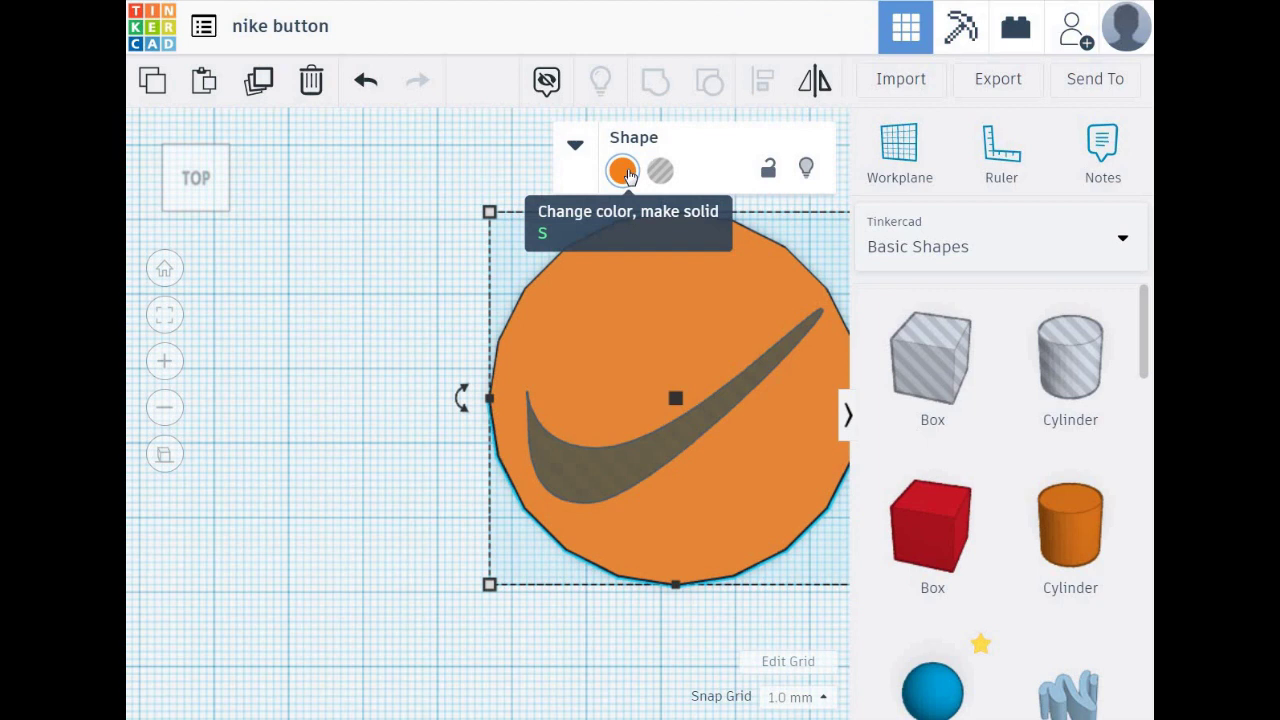
click(622, 171)
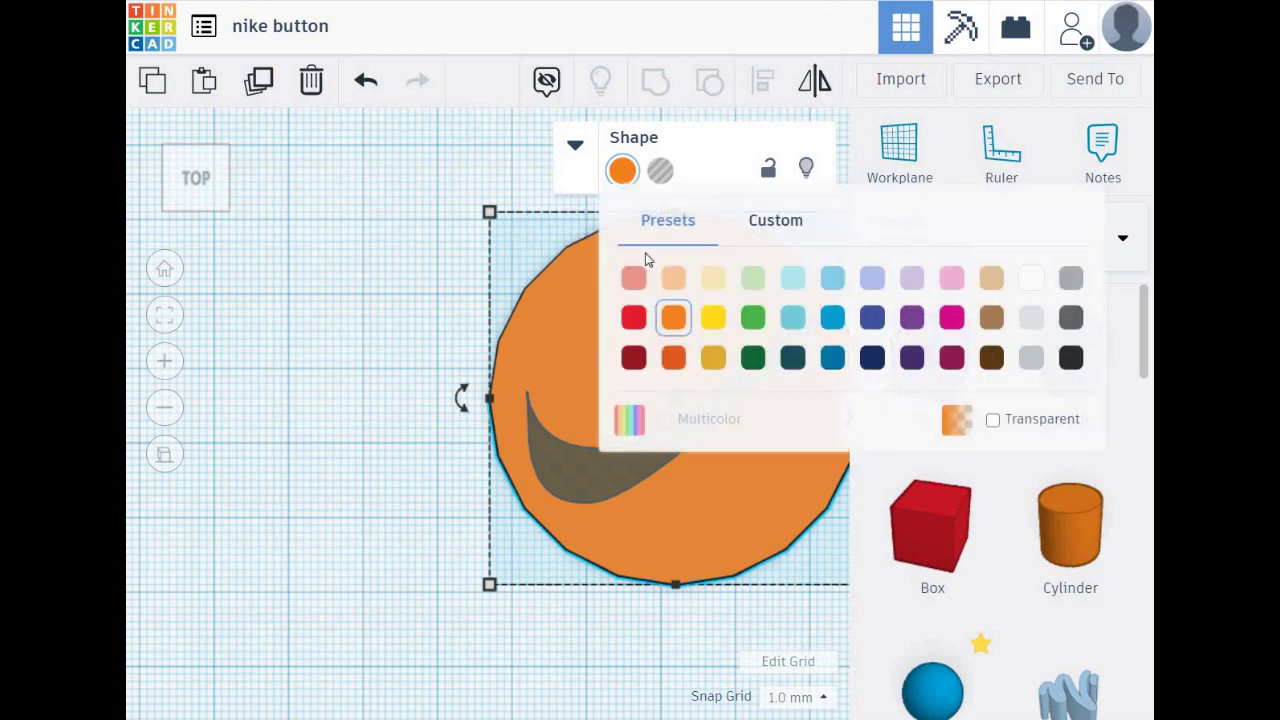
click(634, 317)
click(597, 651)
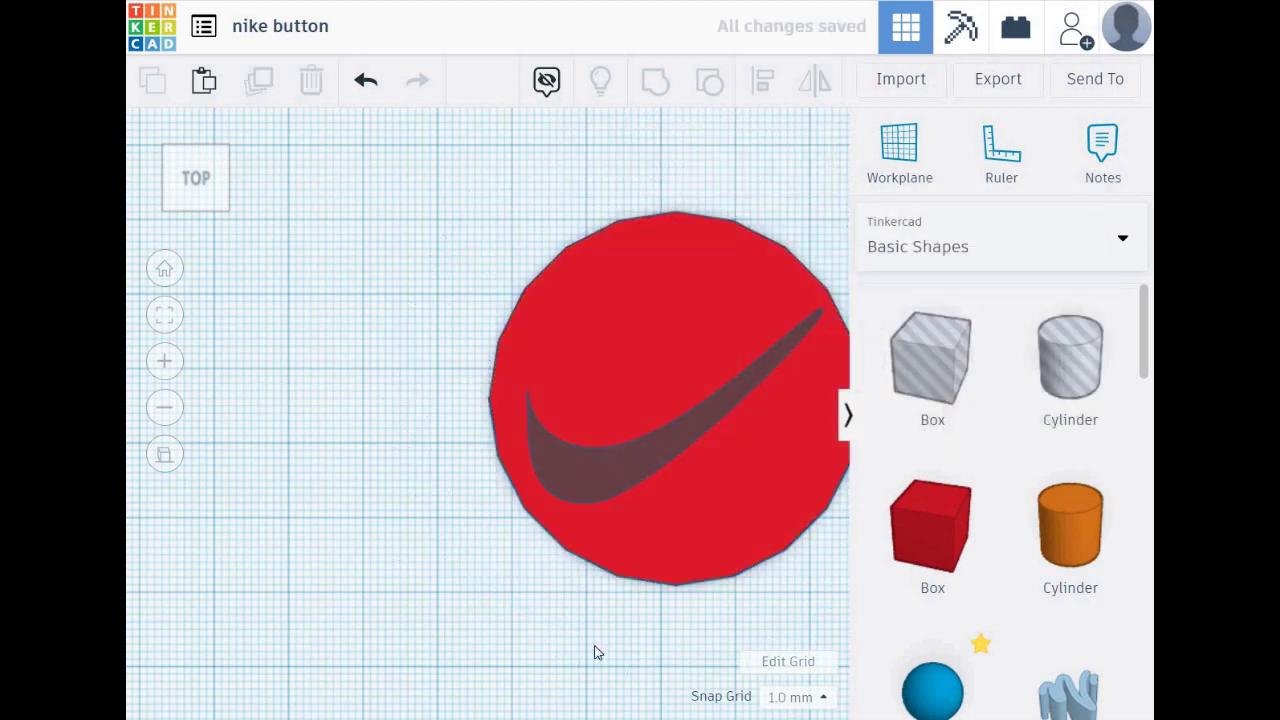
Drag the swoosh left off the red circle, leaving it set as a hole
scroll(597, 651, down, 2)
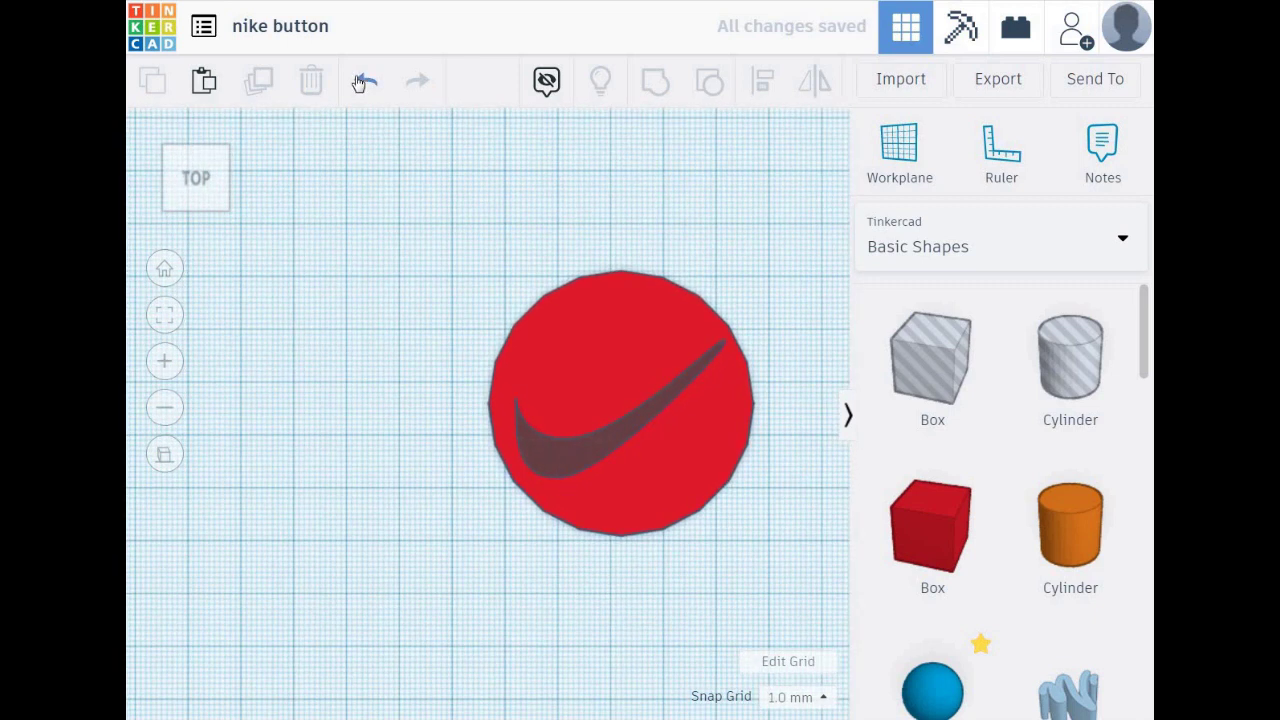
click(551, 447)
mouse_move(568, 448)
mouse_down()
mouse_move(281, 477)
mouse_move(279, 455)
mouse_up()
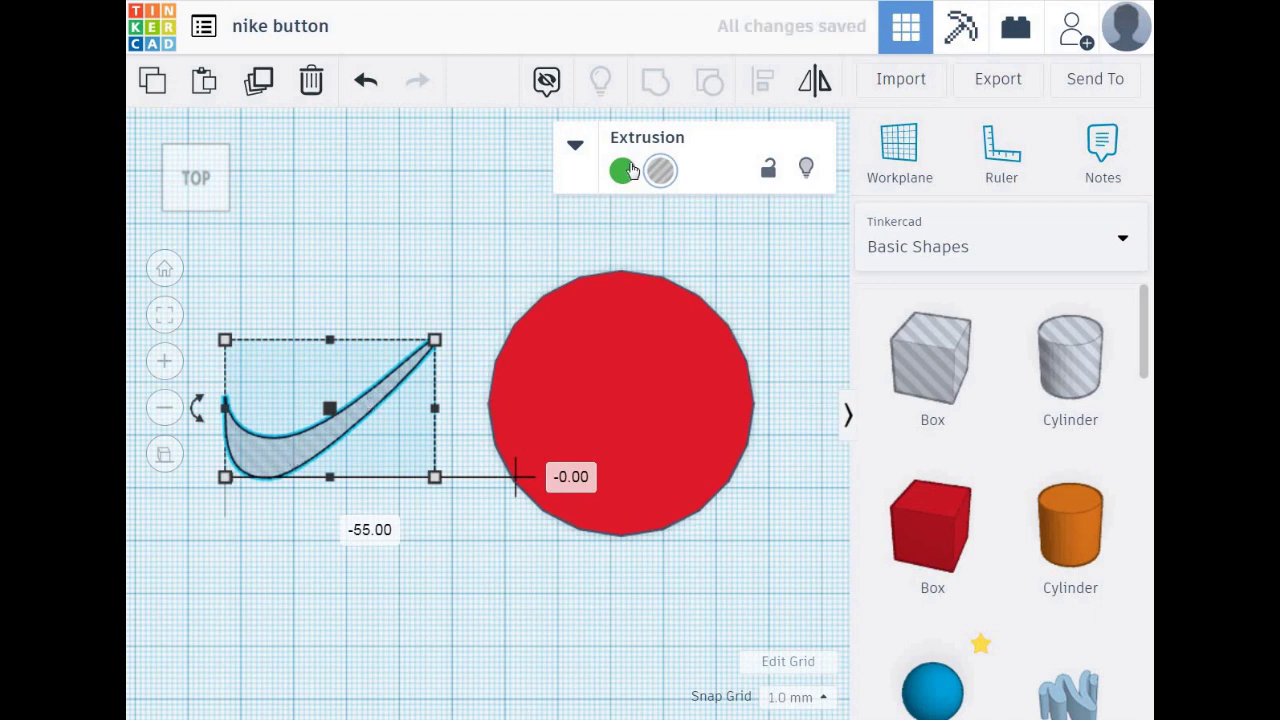
click(622, 171)
click(660, 171)
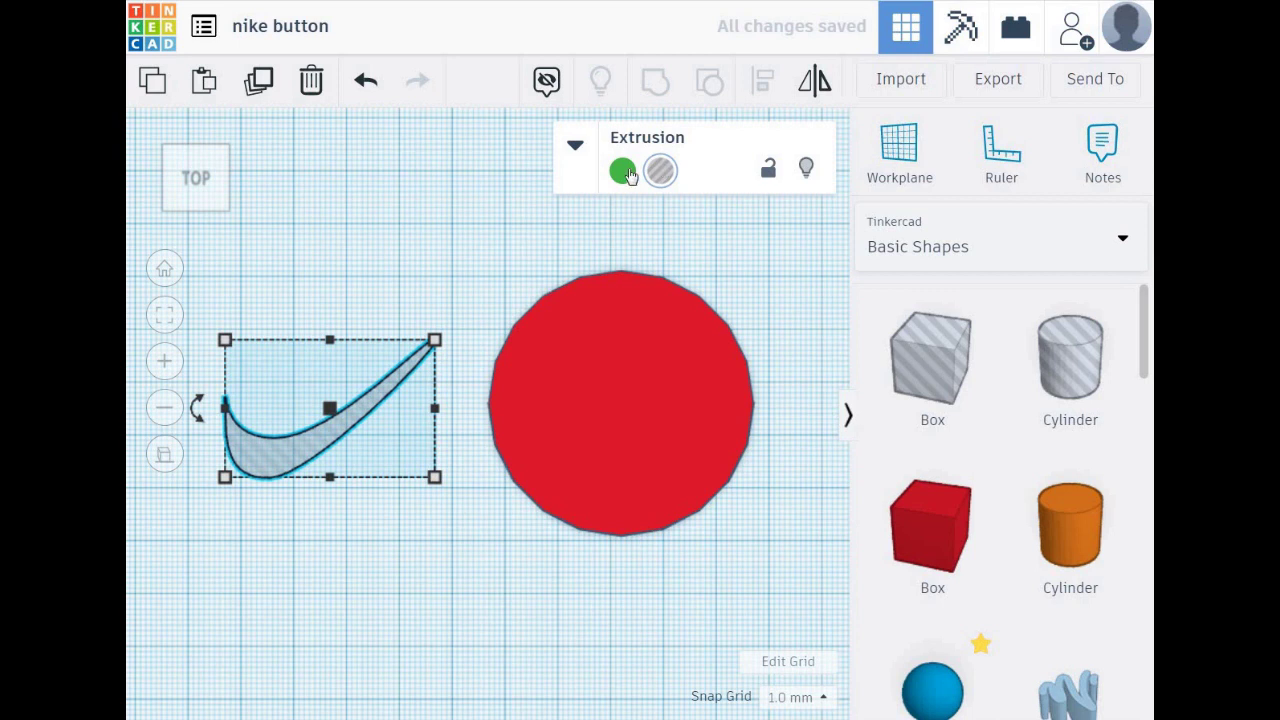
click(622, 171)
click(660, 171)
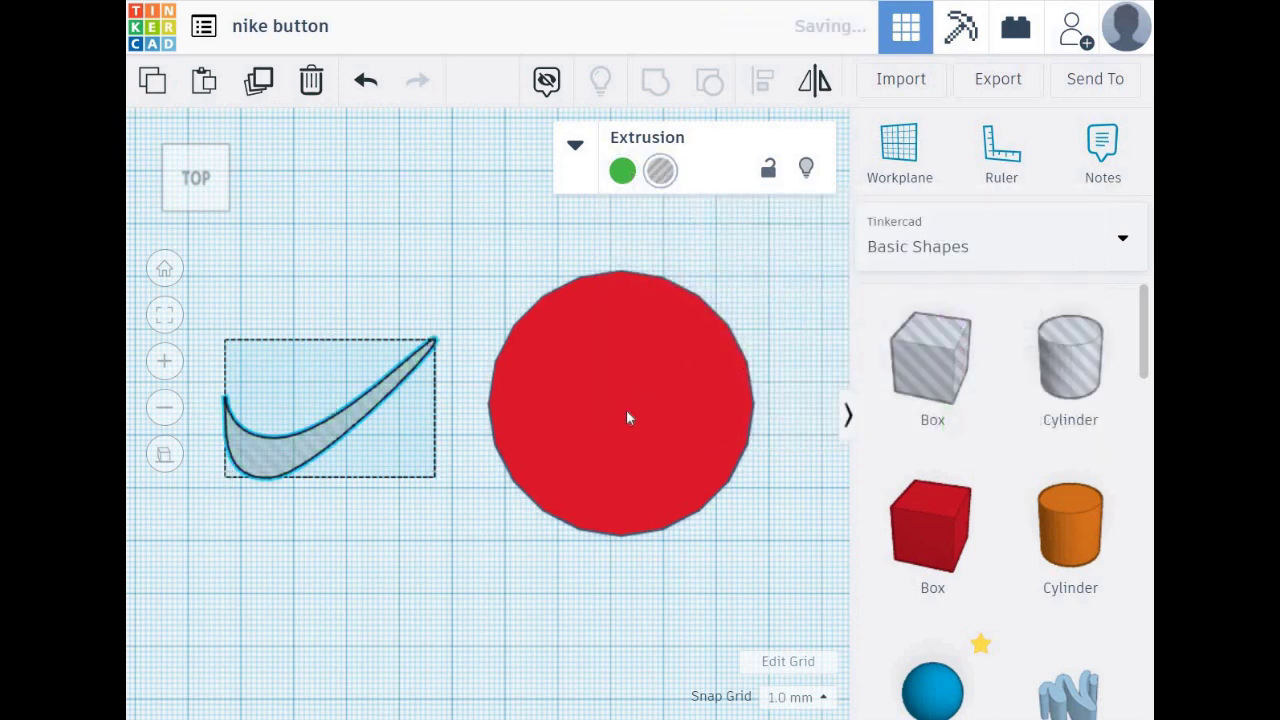
Toggle the circle to a hole and back to solid red, then reselect the swoosh
click(626, 409)
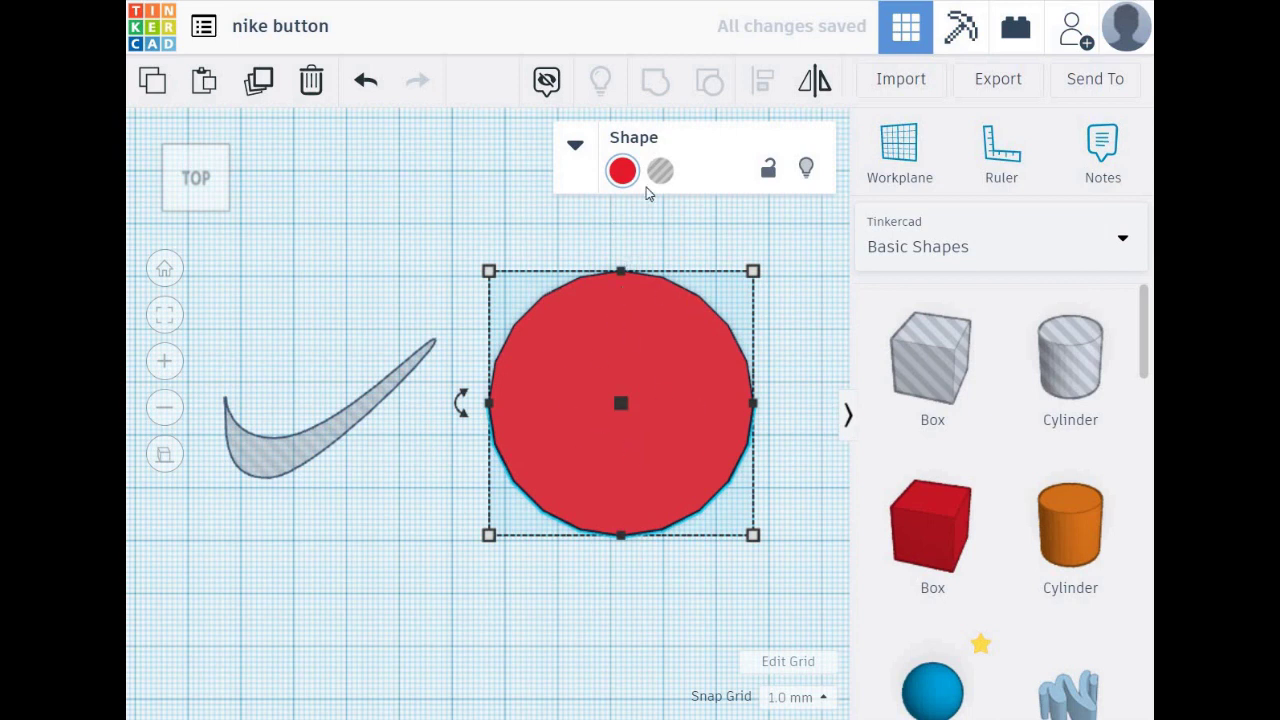
click(658, 172)
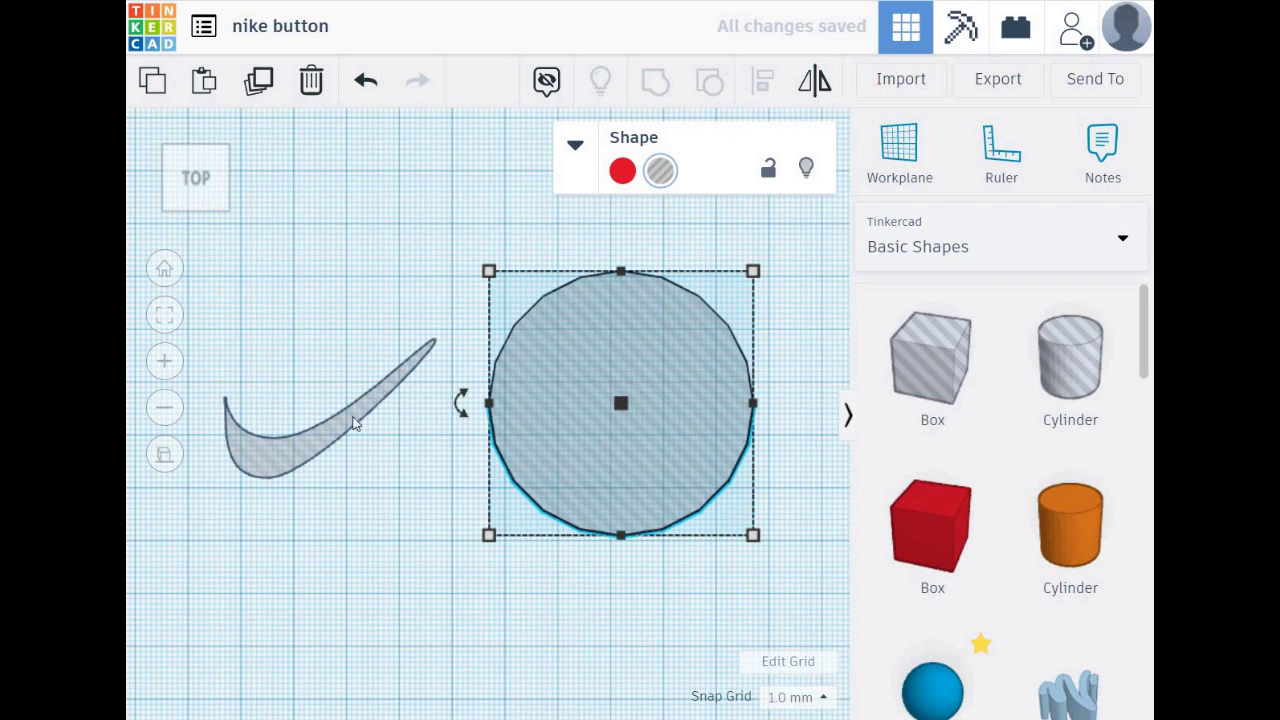
click(622, 171)
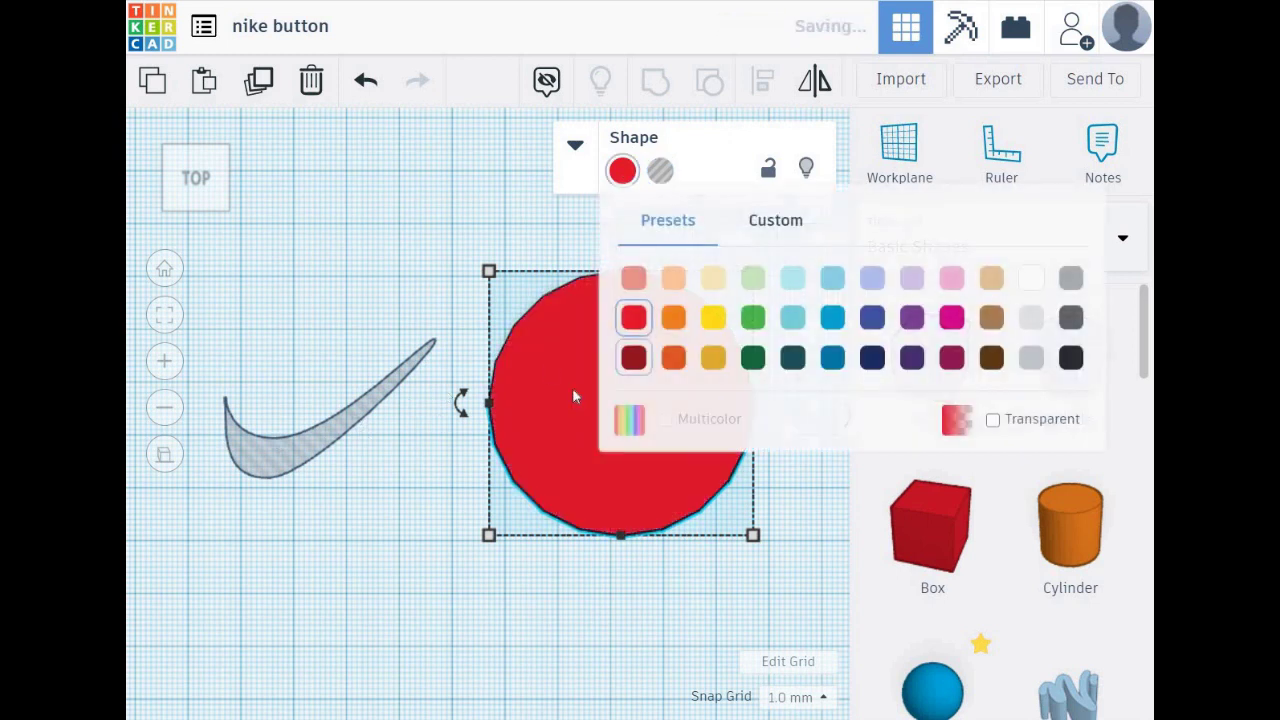
click(645, 623)
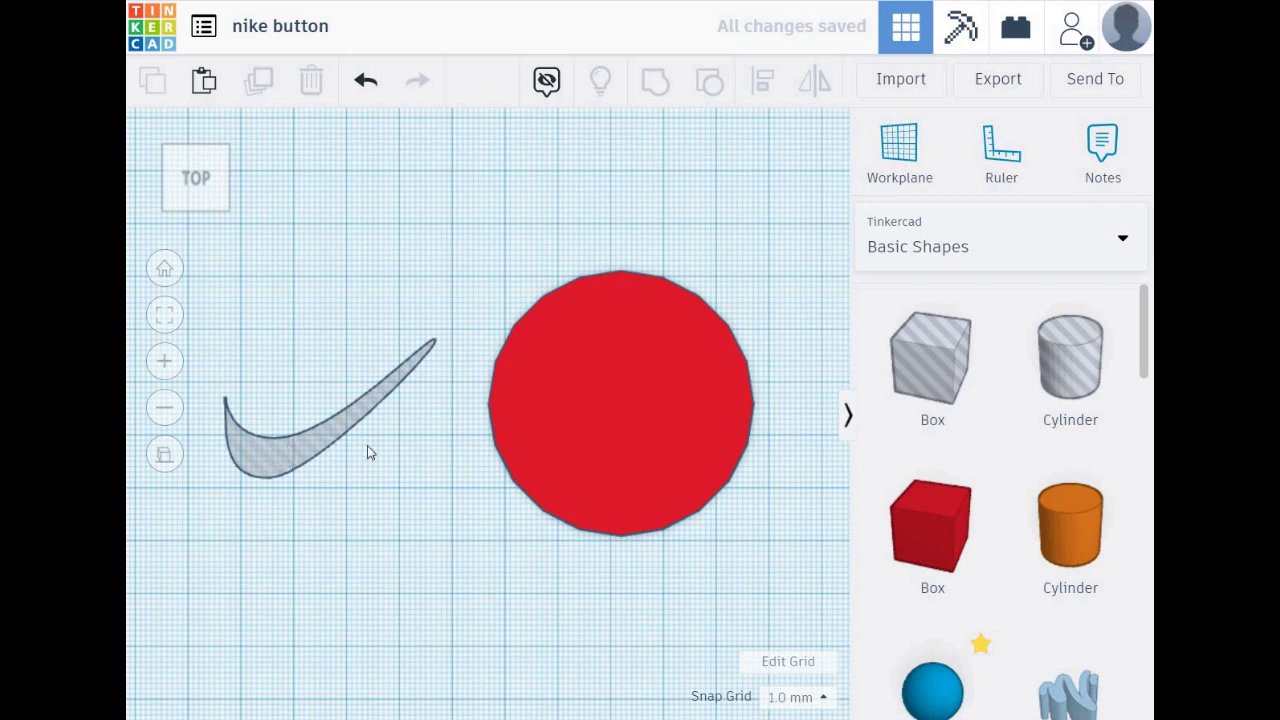
click(609, 415)
click(265, 458)
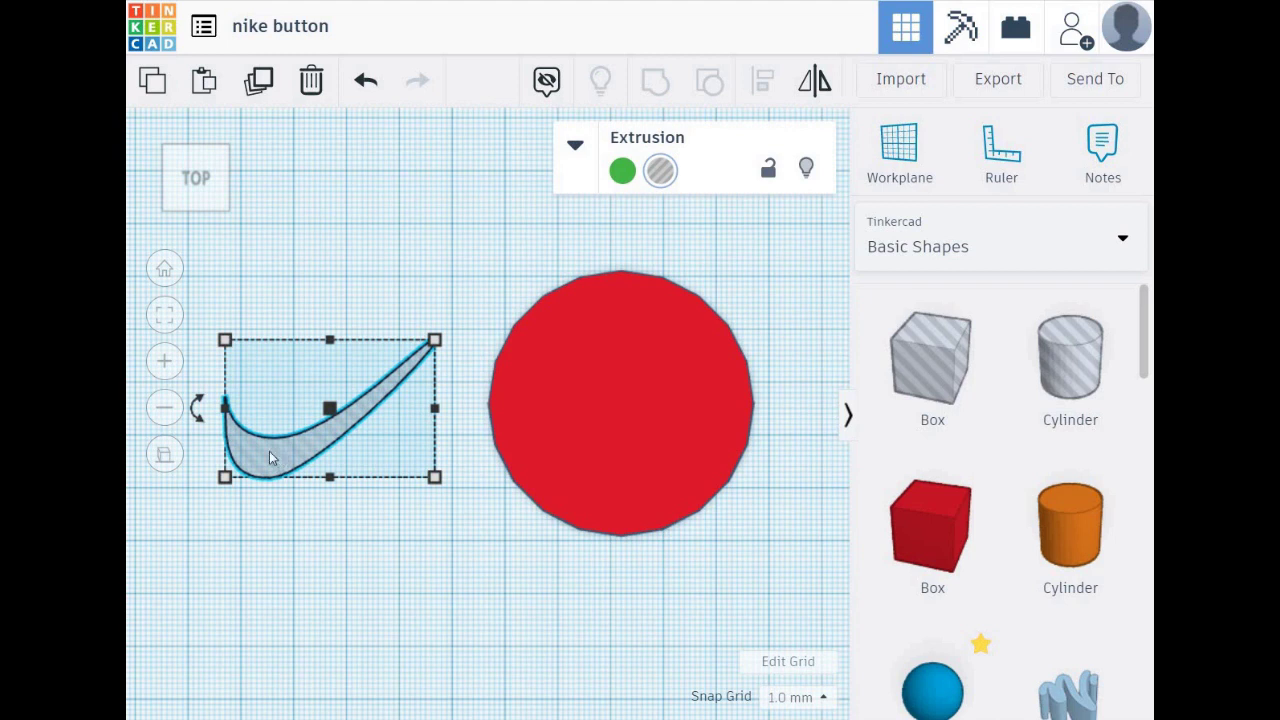
Drop the Nike swoosh hole across the middle of the red cylinder, then deselect it
drag(269, 458, 558, 453)
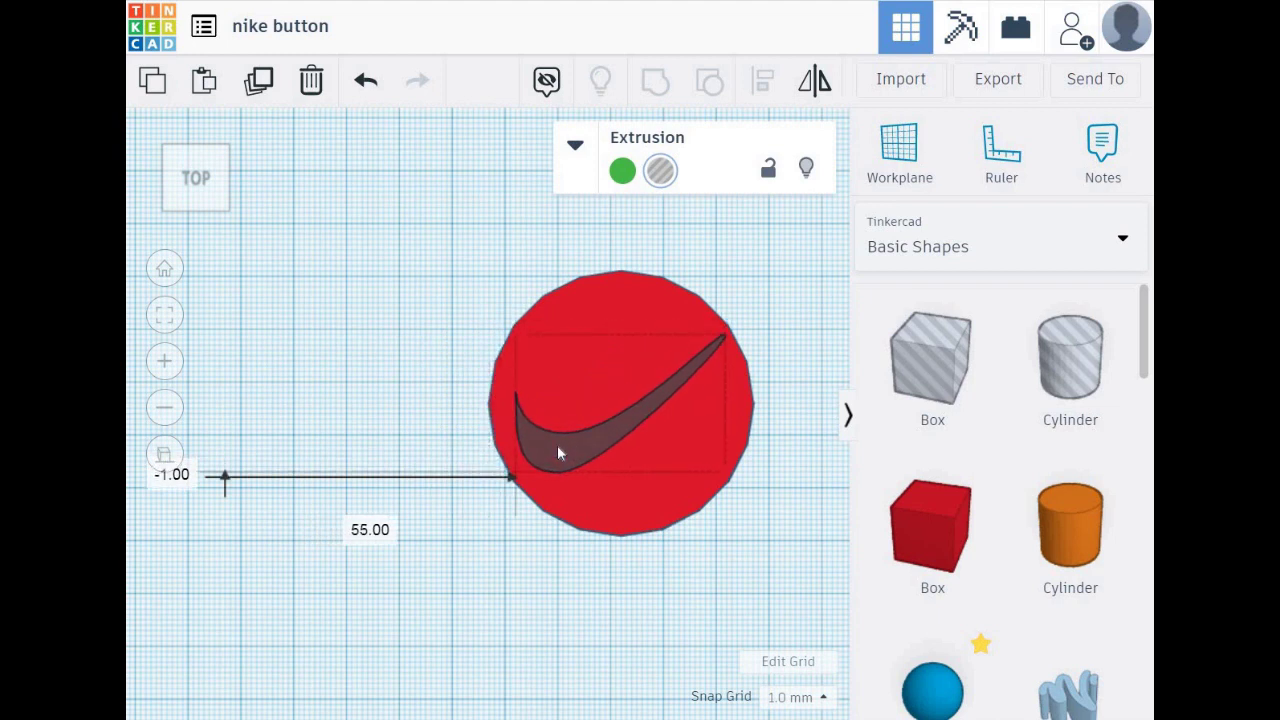
drag(557, 453, 277, 463)
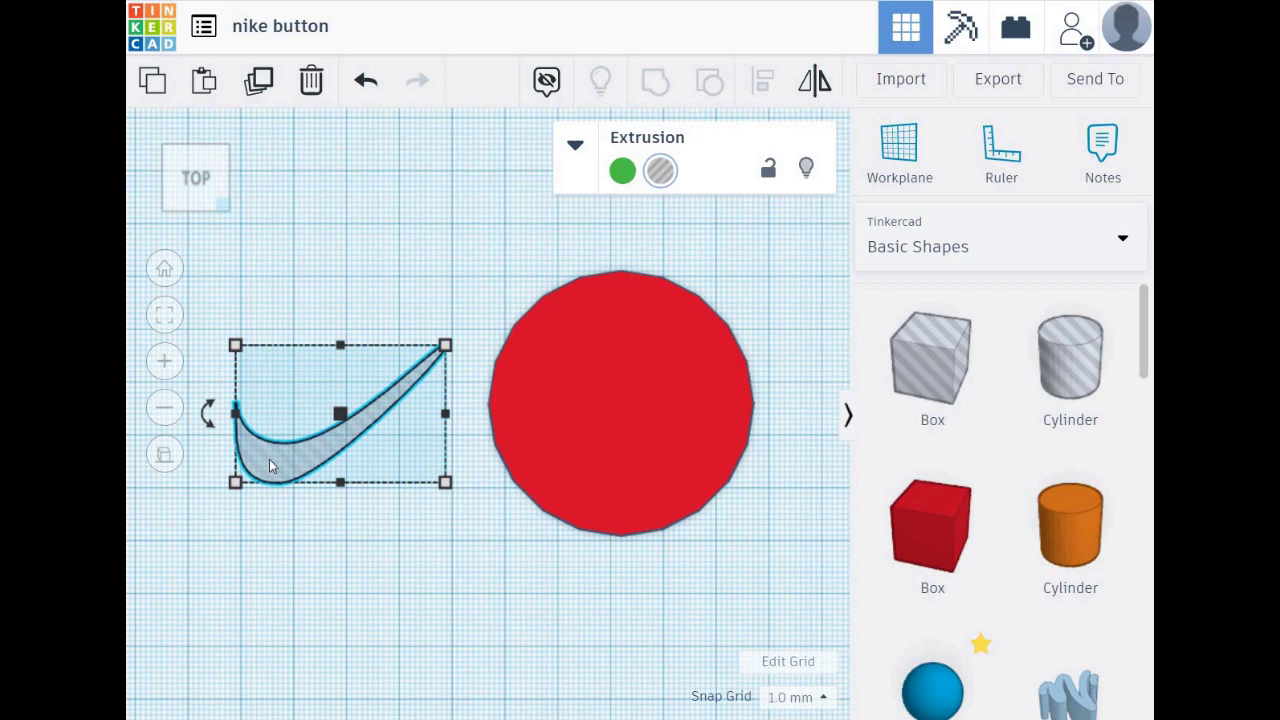
drag(270, 465, 338, 466)
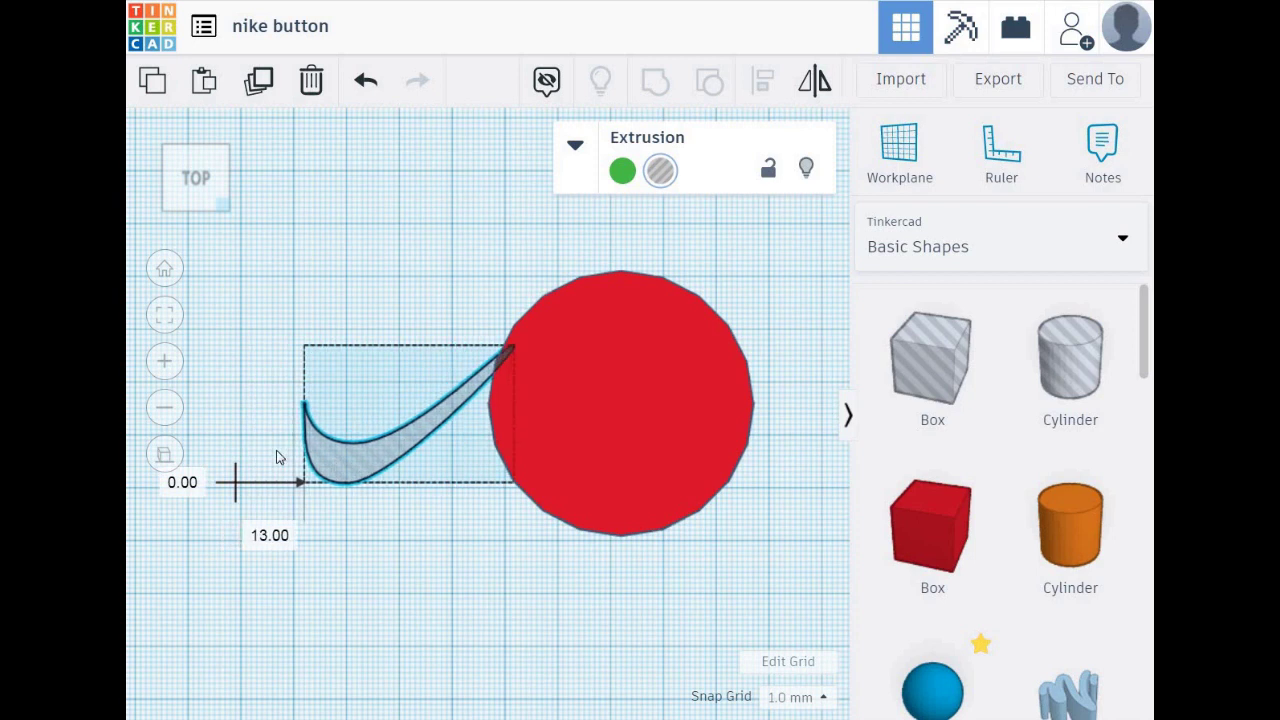
drag(338, 466, 276, 456)
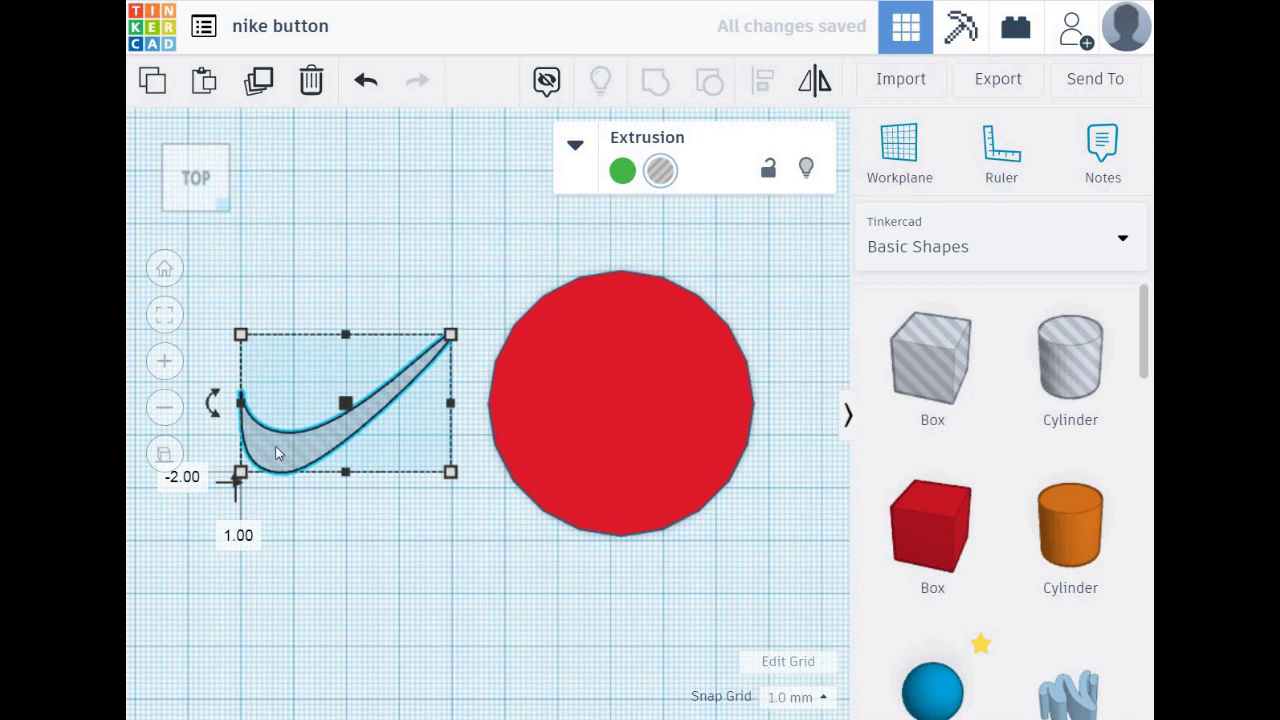
click(278, 454)
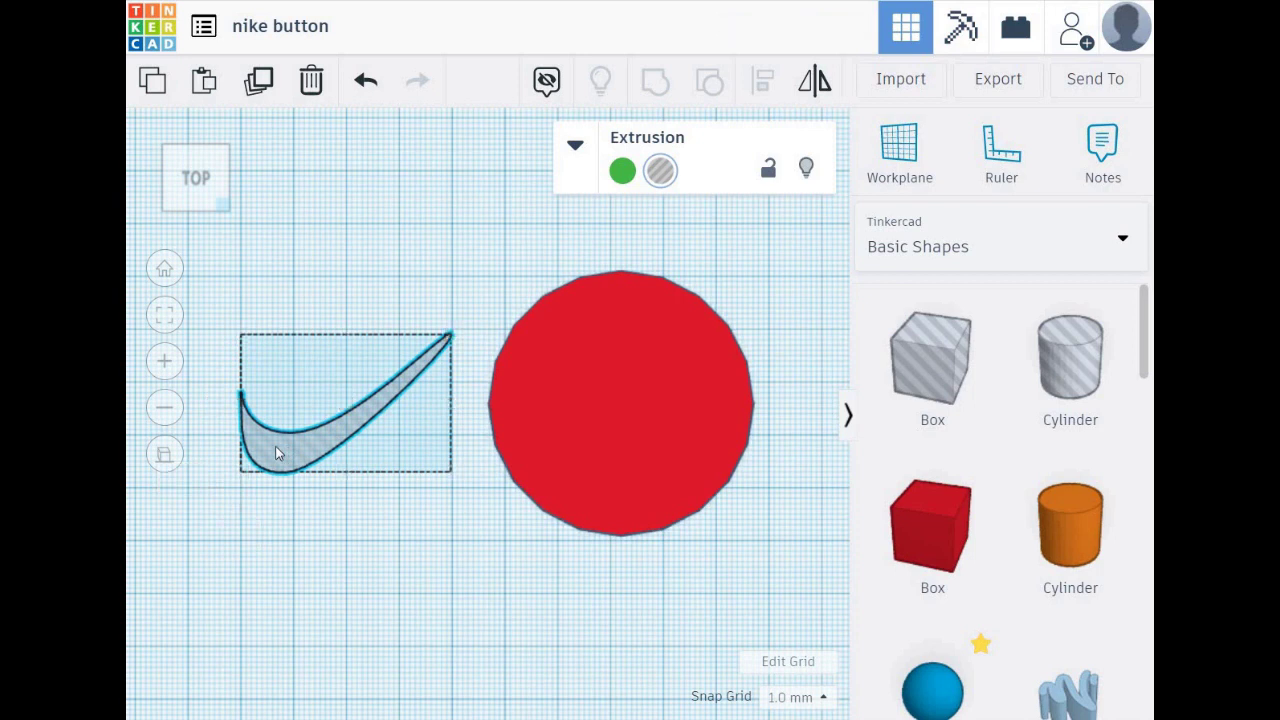
drag(278, 454, 548, 446)
click(472, 538)
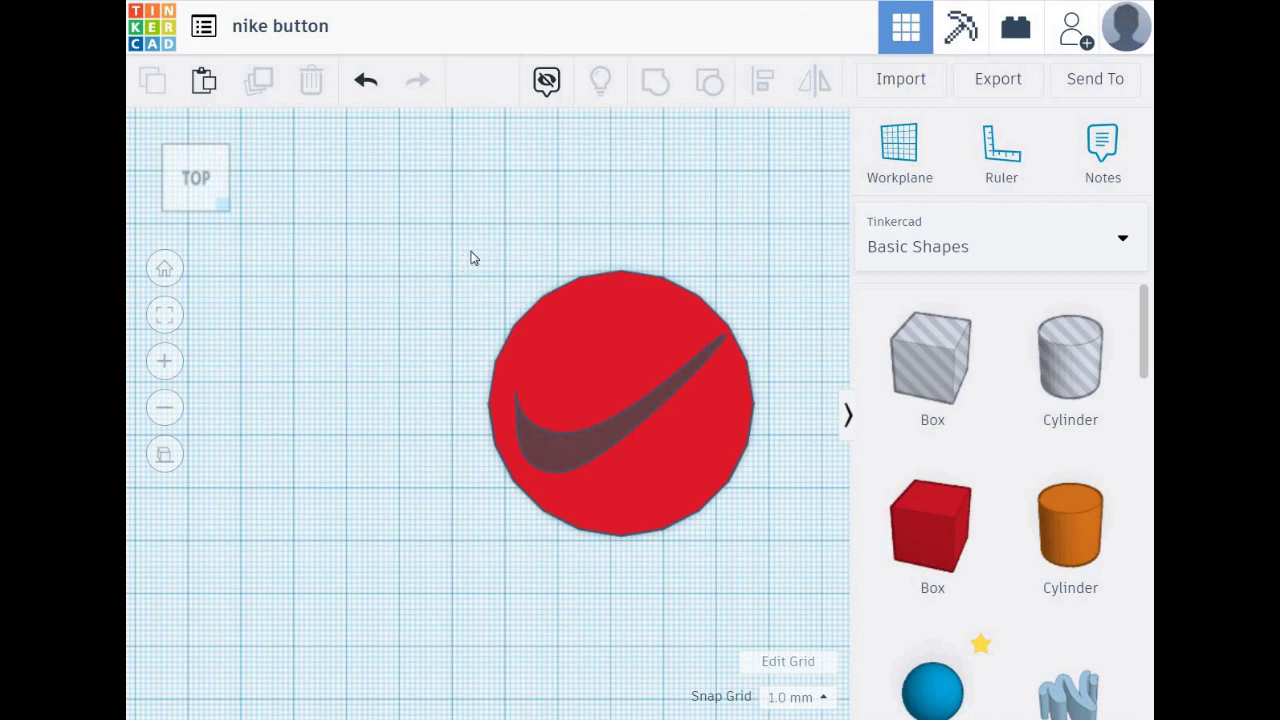
Marquee-select the red cylinder and swoosh hole together until Shapes(2) shows, undoing a stray change
drag(471, 251, 786, 583)
click(400, 300)
mouse_move(480, 267)
mouse_down()
mouse_move(660, 521)
mouse_move(774, 559)
mouse_move(521, 342)
mouse_move(671, 443)
mouse_move(743, 507)
mouse_move(763, 557)
mouse_up()
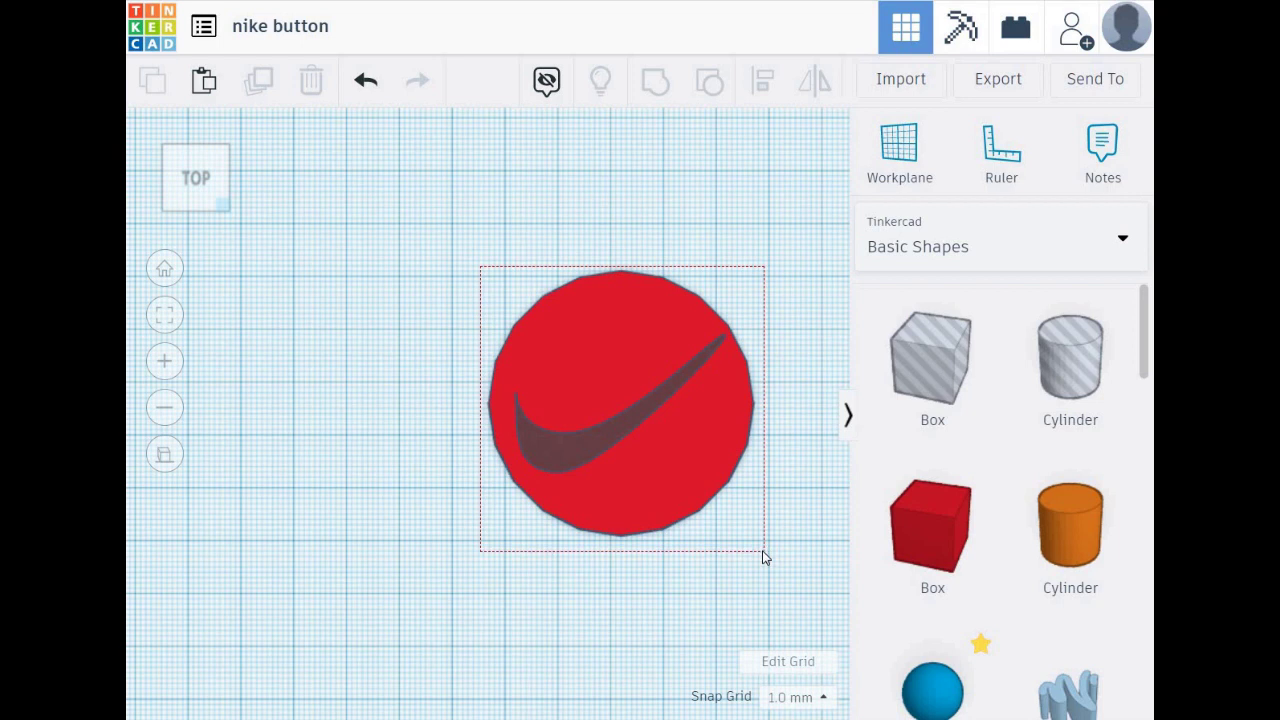
drag(763, 557, 763, 553)
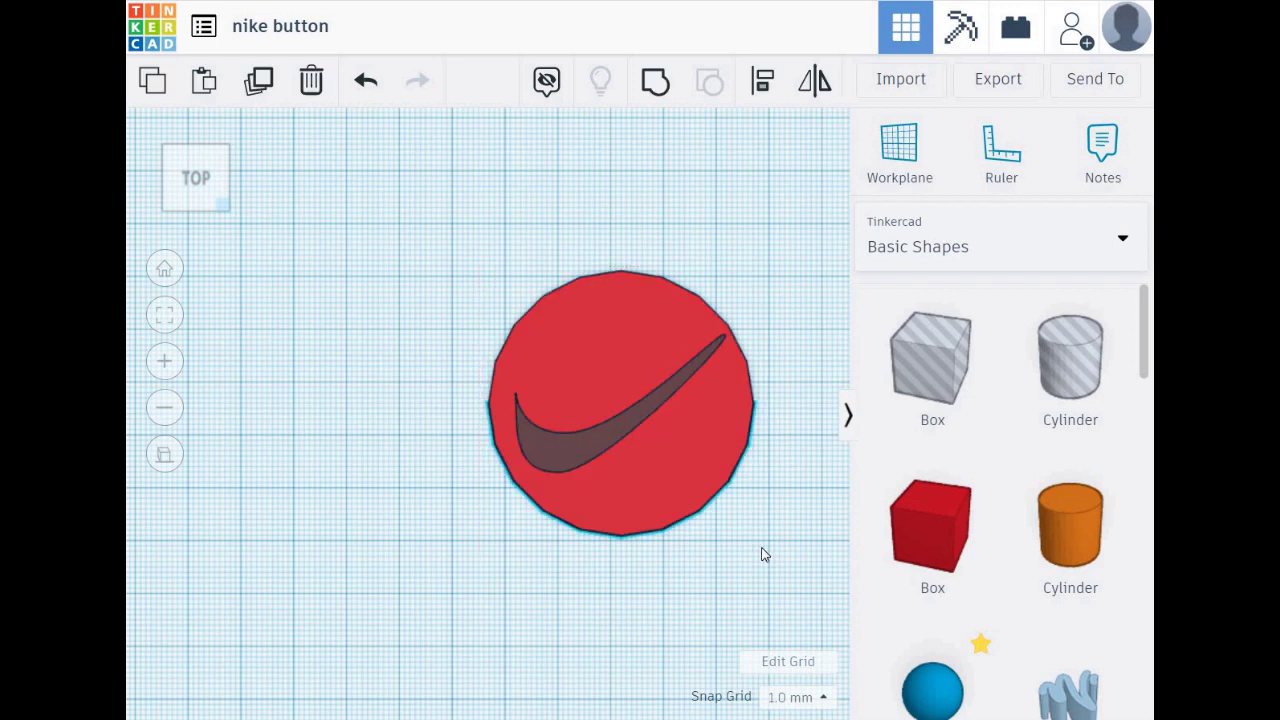
click(452, 260)
mouse_move(456, 251)
mouse_down()
mouse_move(573, 367)
mouse_move(558, 345)
mouse_up()
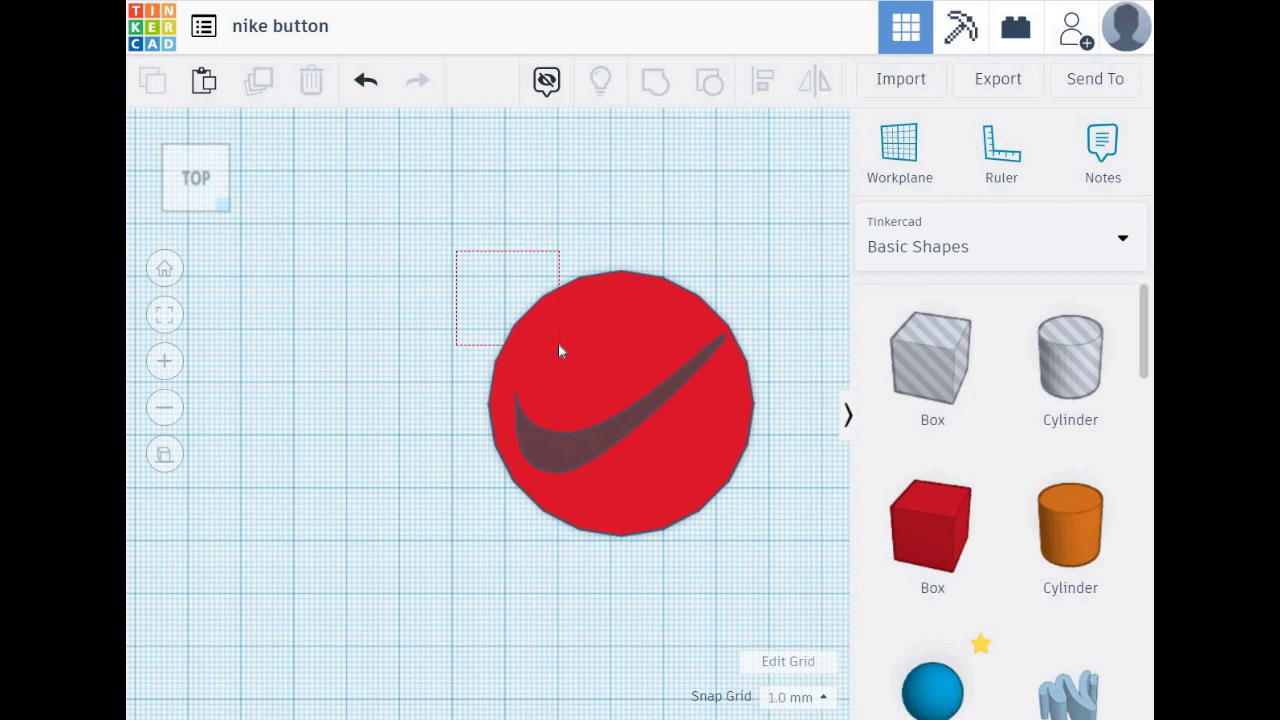
mouse_move(558, 345)
mouse_down()
mouse_move(506, 291)
mouse_move(549, 257)
mouse_move(476, 274)
mouse_up()
drag(467, 266, 772, 557)
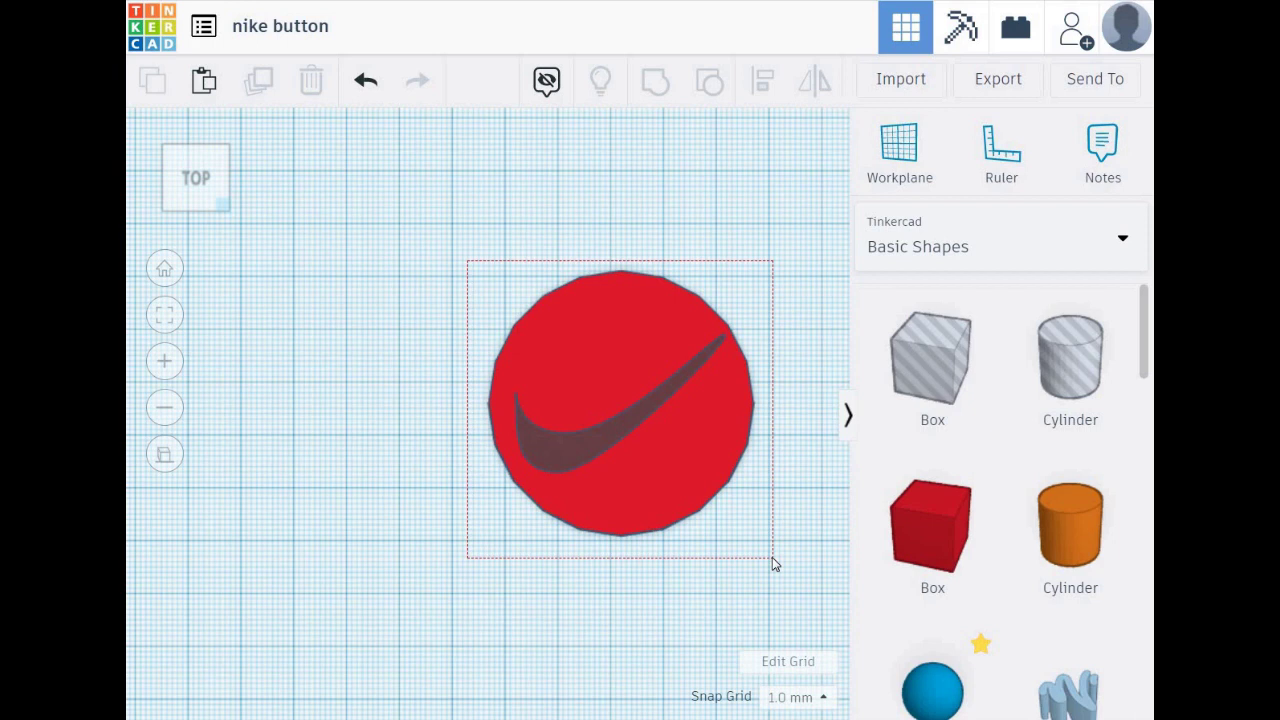
key(ctrl+z)
mouse_move(467, 252)
mouse_down()
mouse_move(540, 508)
mouse_move(748, 580)
mouse_move(779, 560)
mouse_move(774, 547)
mouse_up()
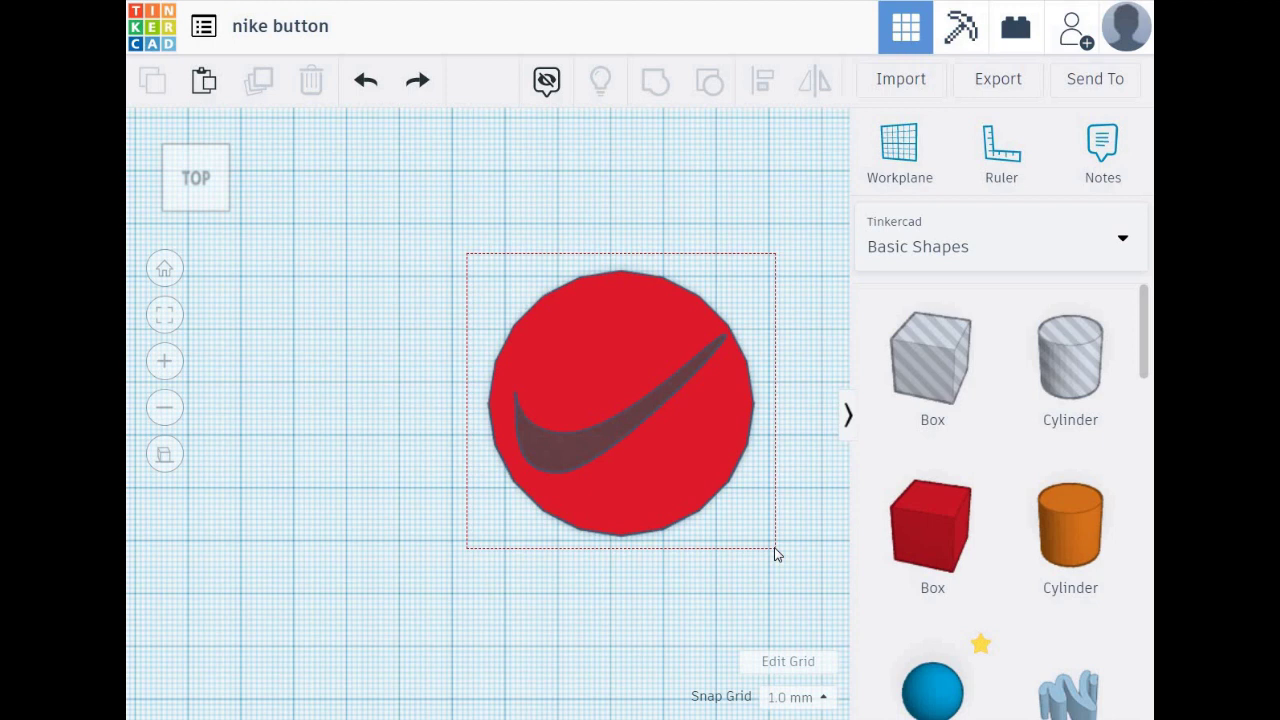
drag(775, 553, 775, 540)
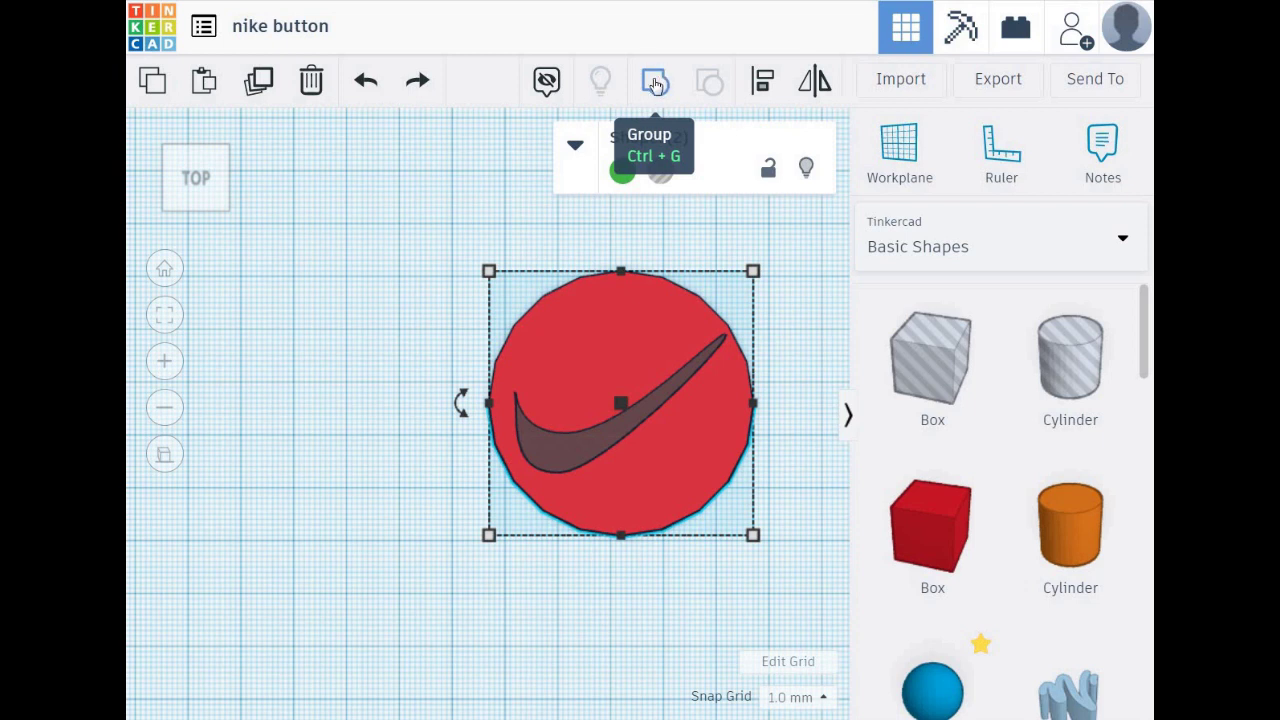
Group the cylinder and swoosh hole so the swoosh cuts into the top
click(655, 85)
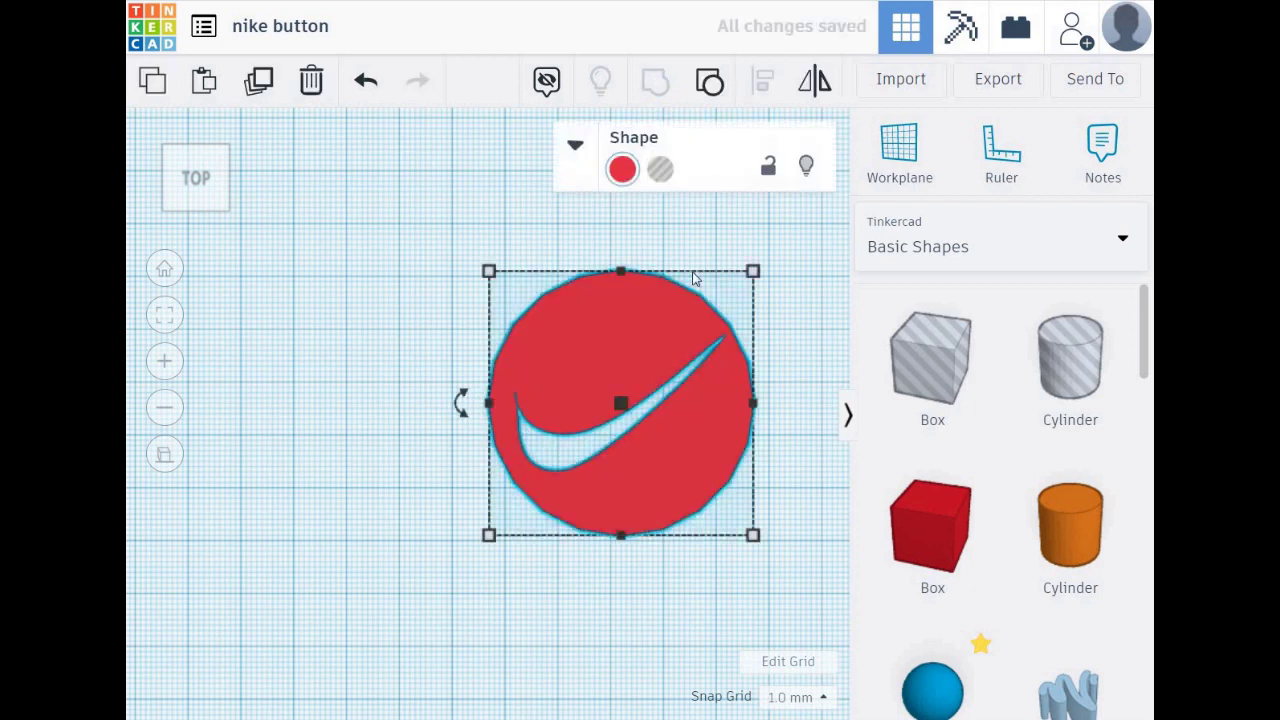
right_drag(784, 375, 785, 347)
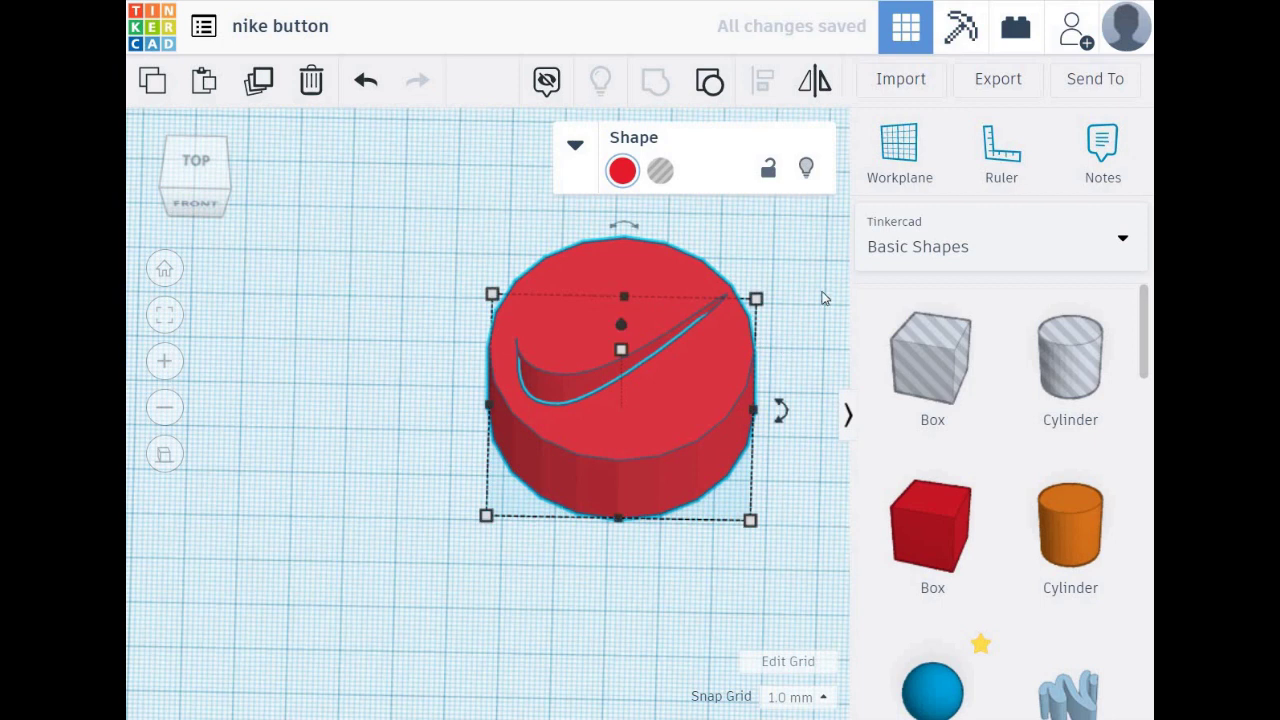
mouse_move(809, 318)
right_down()
mouse_move(804, 372)
mouse_move(722, 432)
right_up()
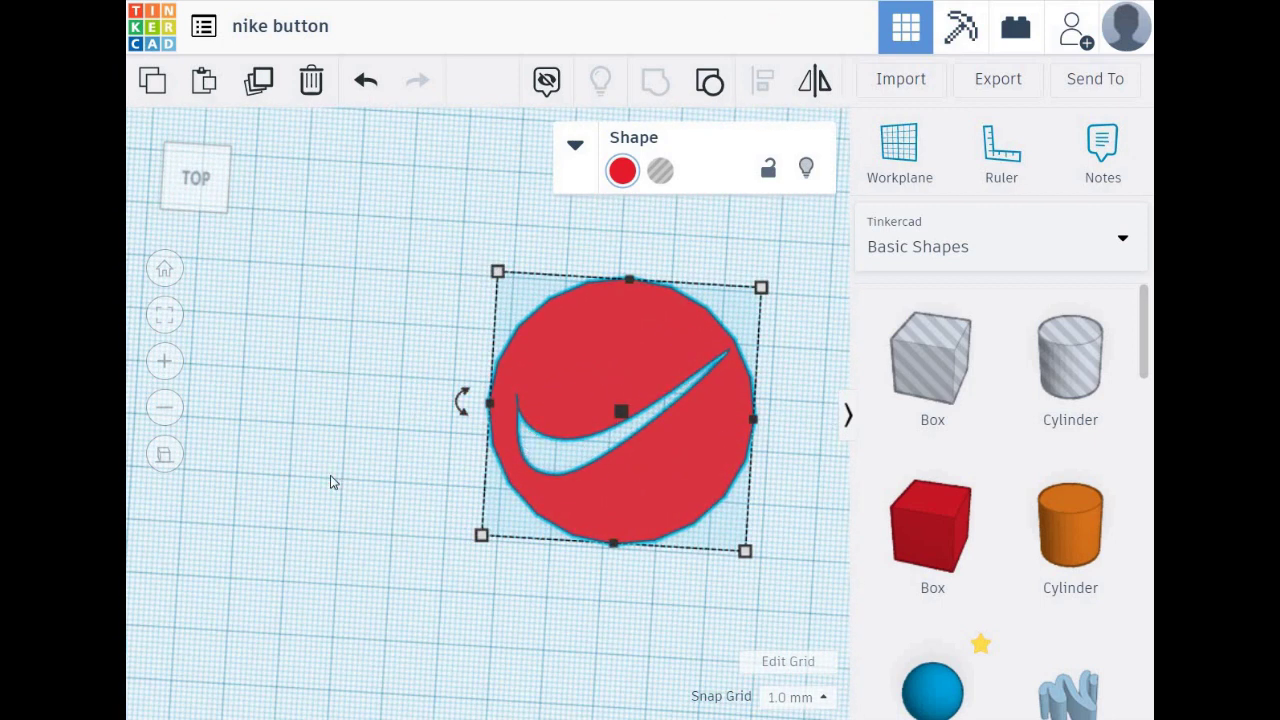
right_drag(371, 449, 371, 389)
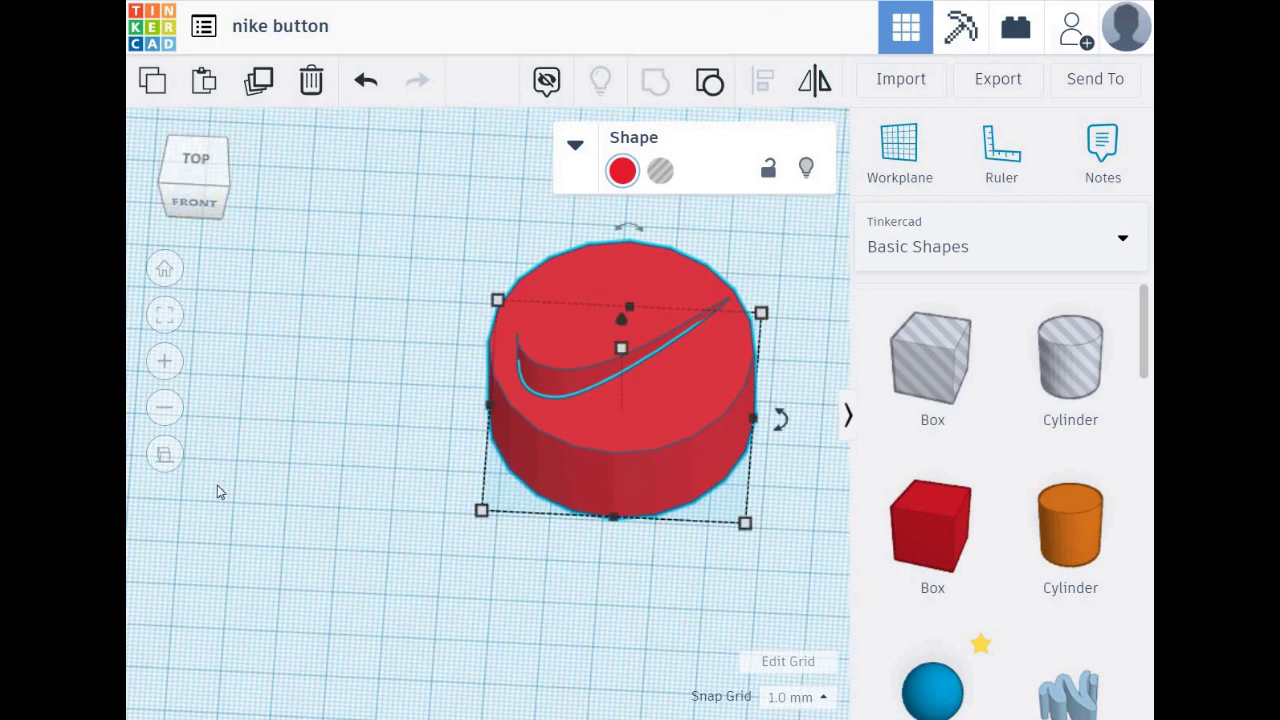
mouse_move(357, 389)
right_down()
mouse_move(362, 348)
mouse_move(620, 354)
right_up()
Lower the button's height from 11 to 7 and check it from the top view
drag(616, 344, 616, 366)
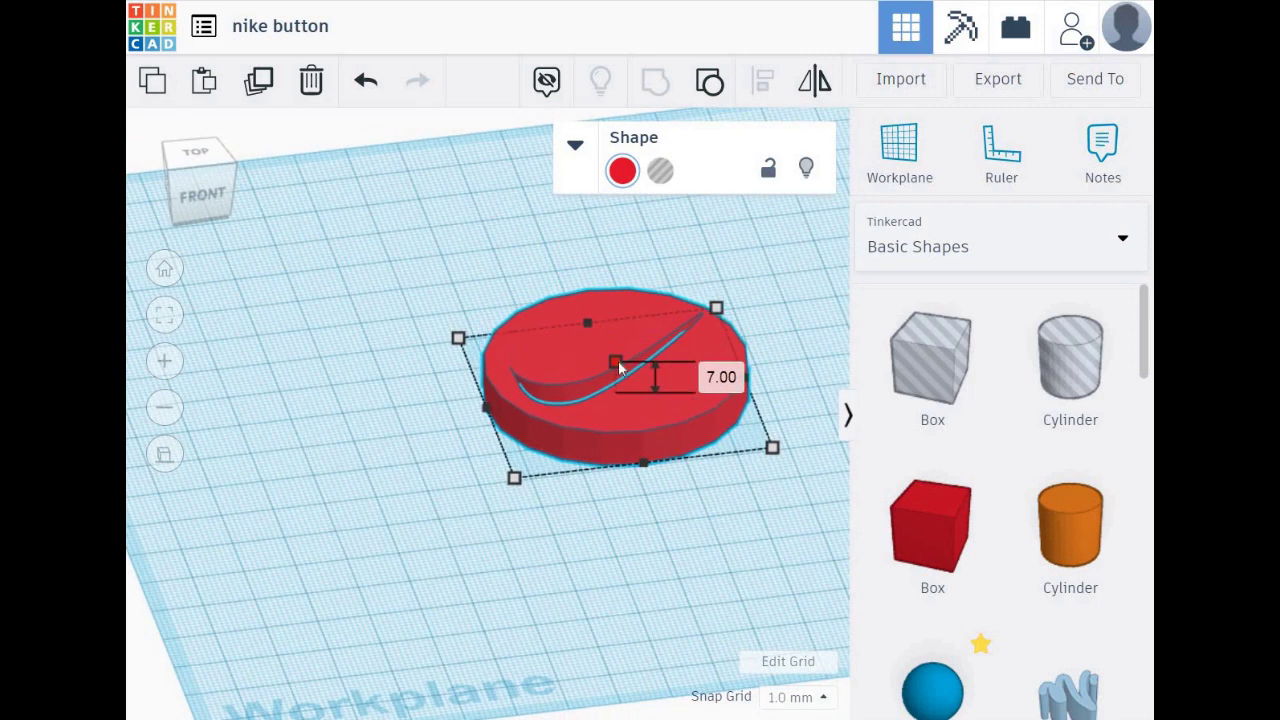
click(196, 152)
right_drag(282, 262, 334, 228)
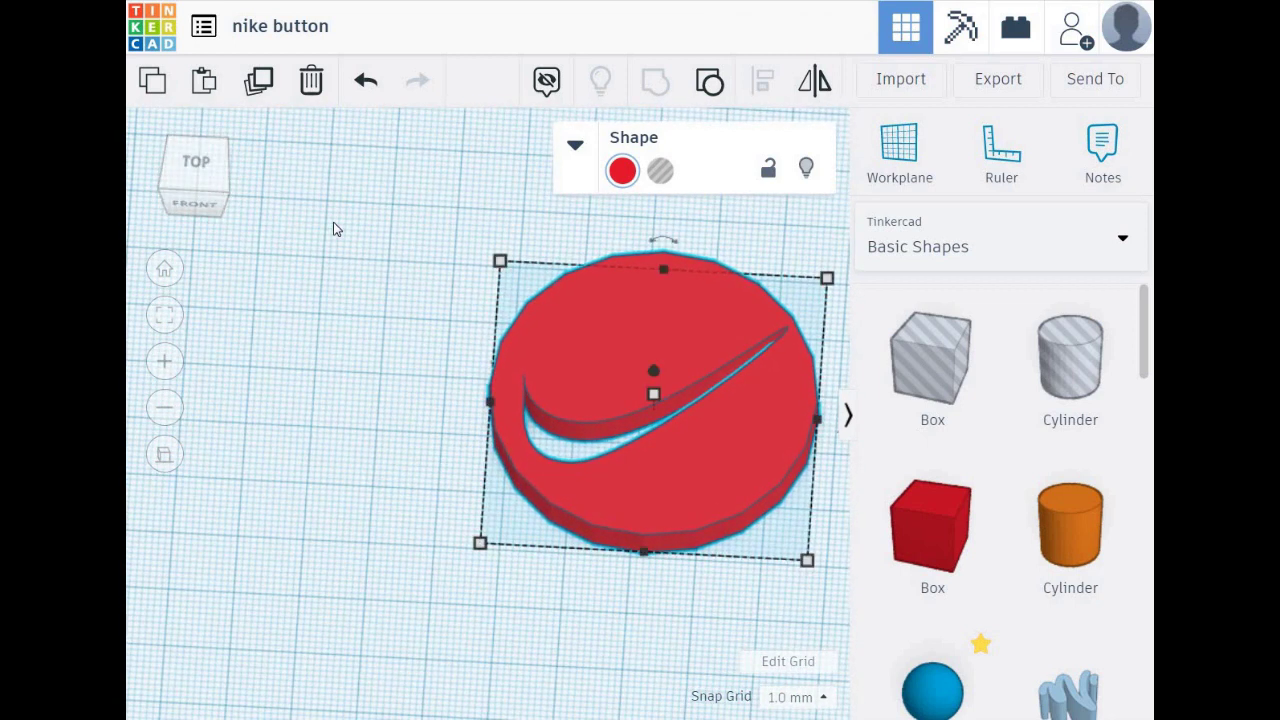